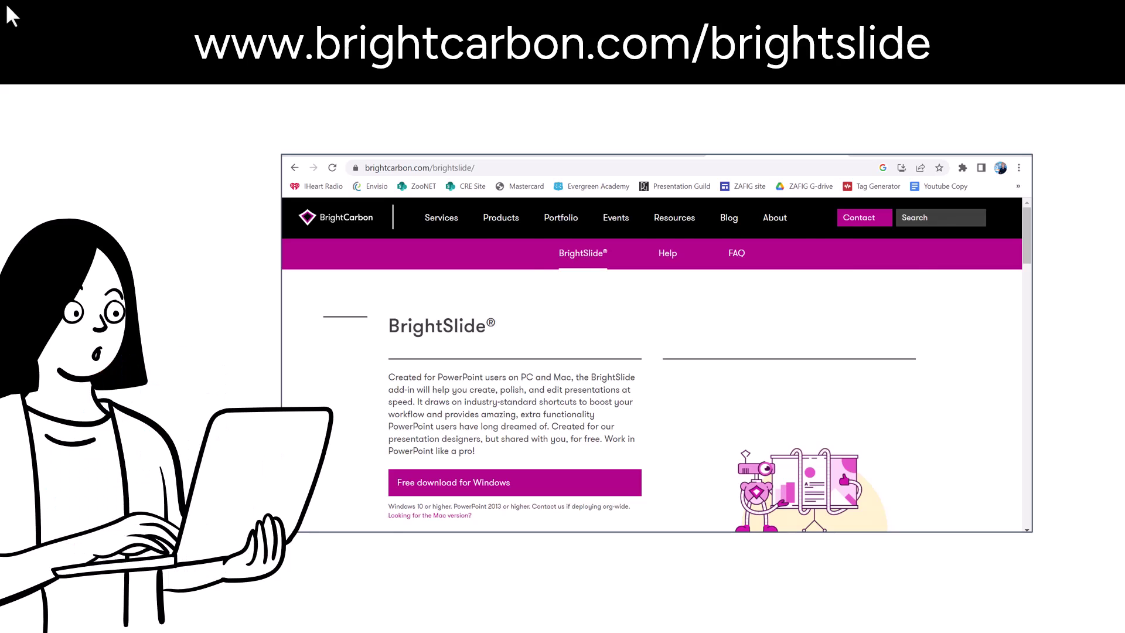
# - Exit the slide show and open slide 2, Match to Slide
pyautogui.press('Escape')
pyautogui.click(113, 267)
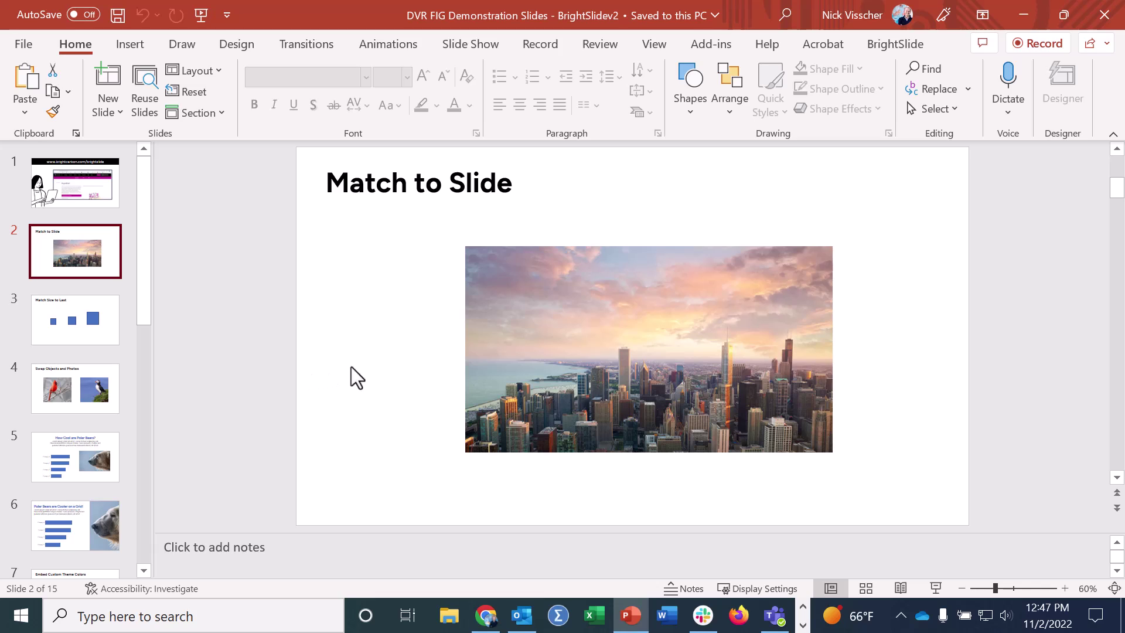
# - Narrow the city skyline photo from its left edge, and undo that resize
pyautogui.click(483, 353)
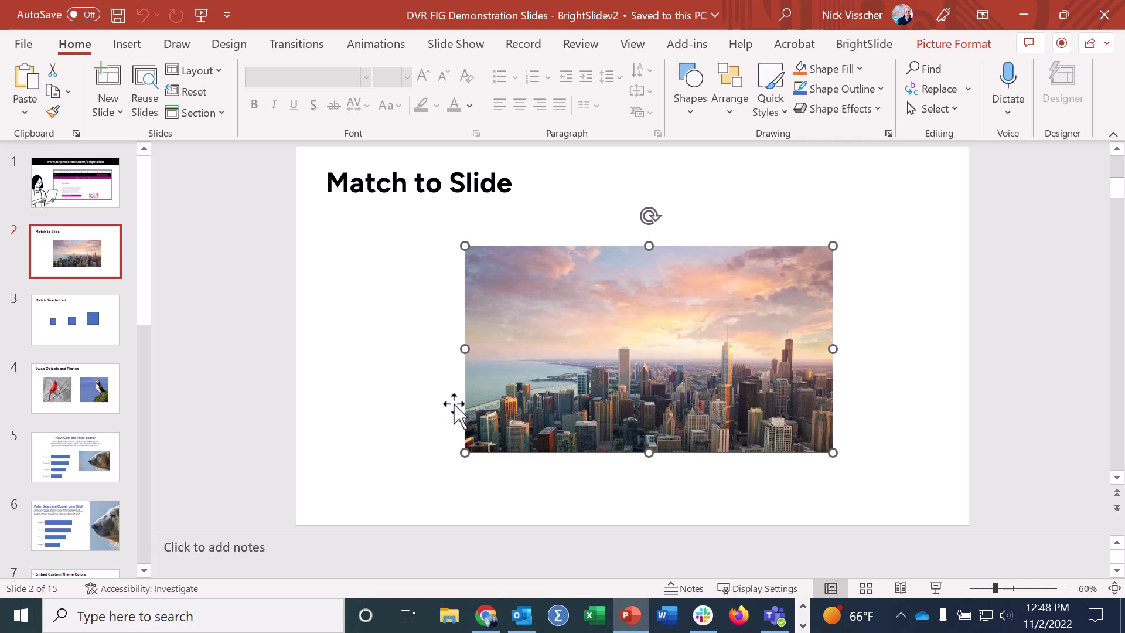
pyautogui.moveTo(464, 348); pyautogui.dragTo(474, 376)
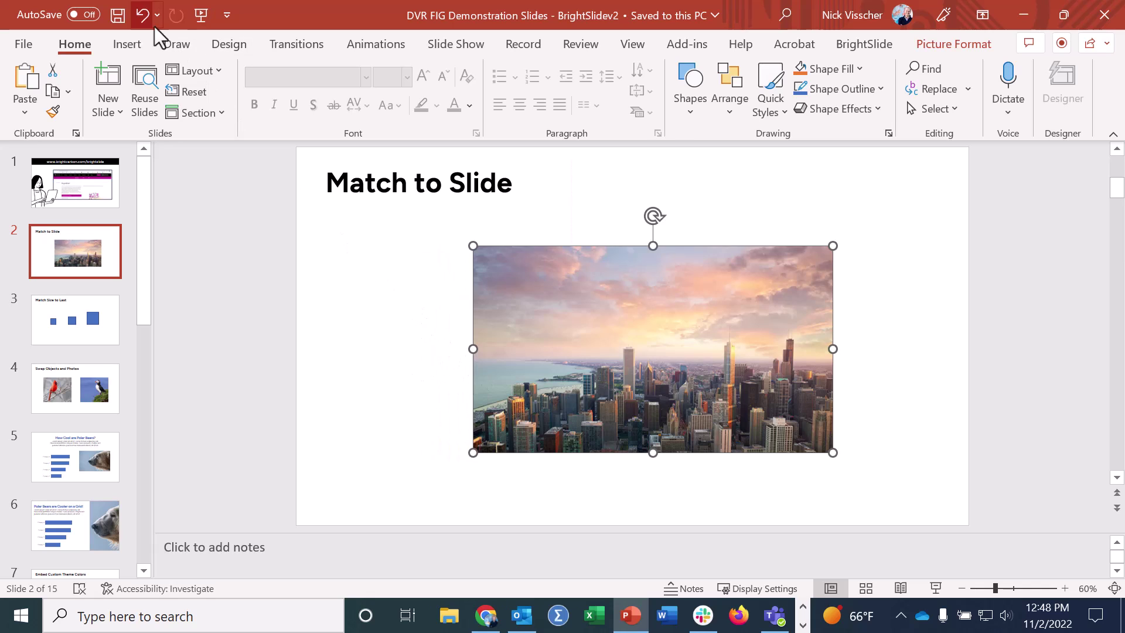
pyautogui.click(142, 13)
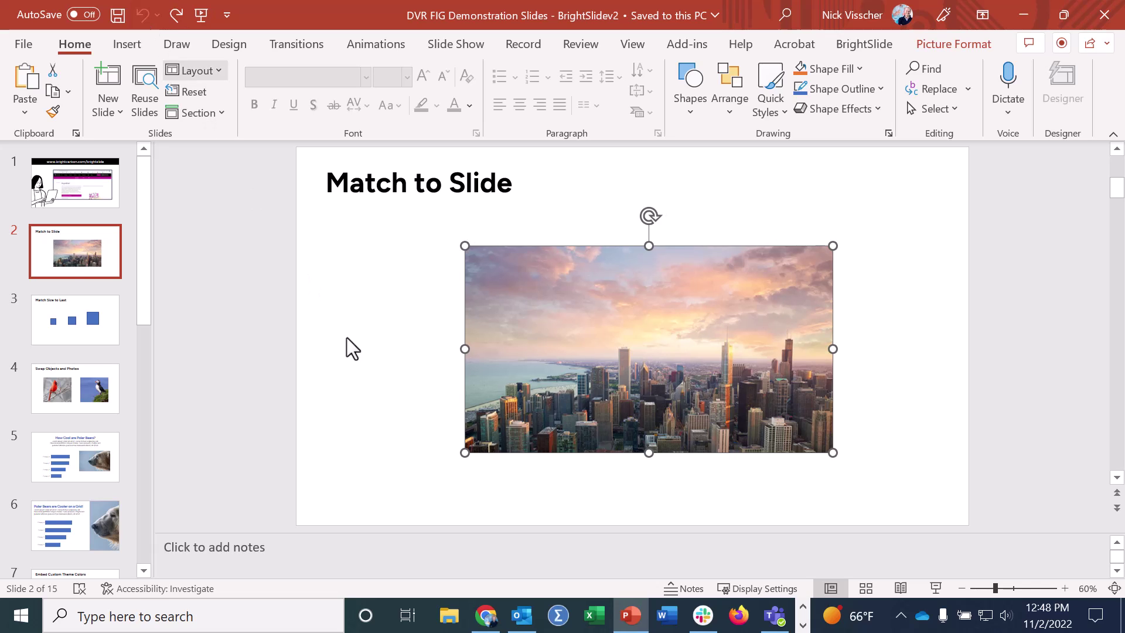
pyautogui.click(378, 389)
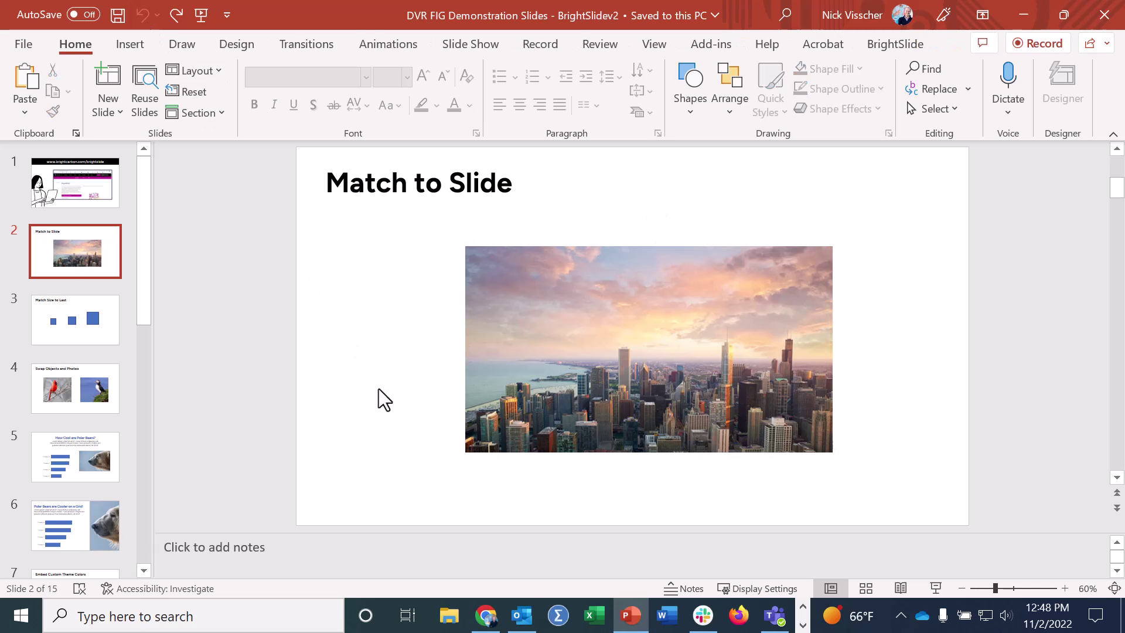
# - Use BrightSlide's Match Size on the city skyline photo to make it fill the whole slide
pyautogui.click(589, 380)
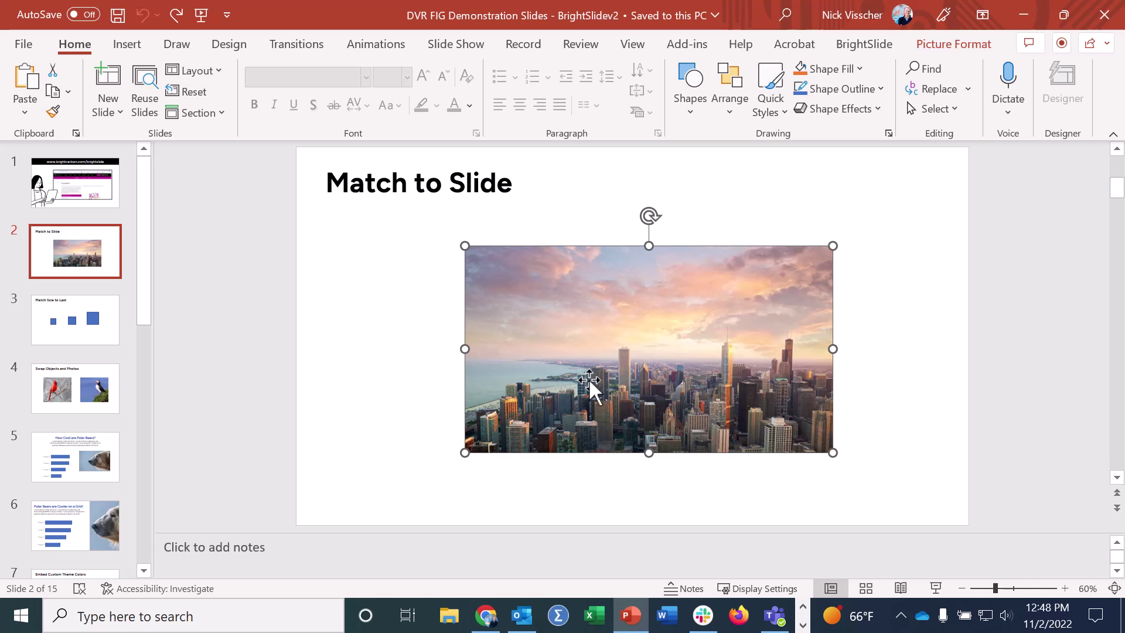
pyautogui.click(879, 47)
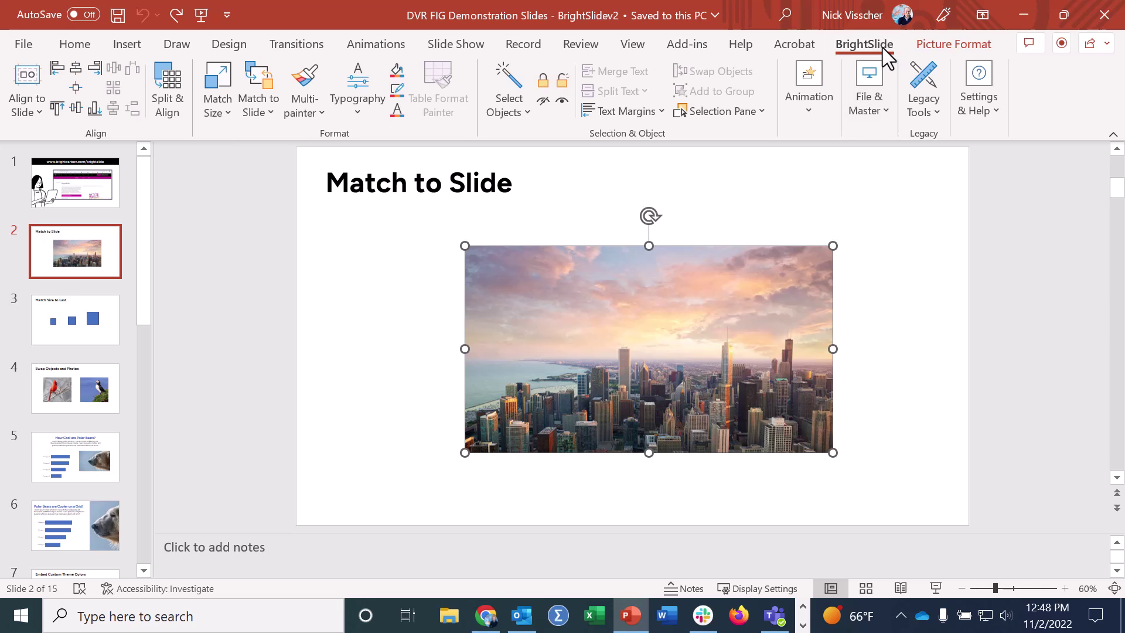
pyautogui.click(217, 72)
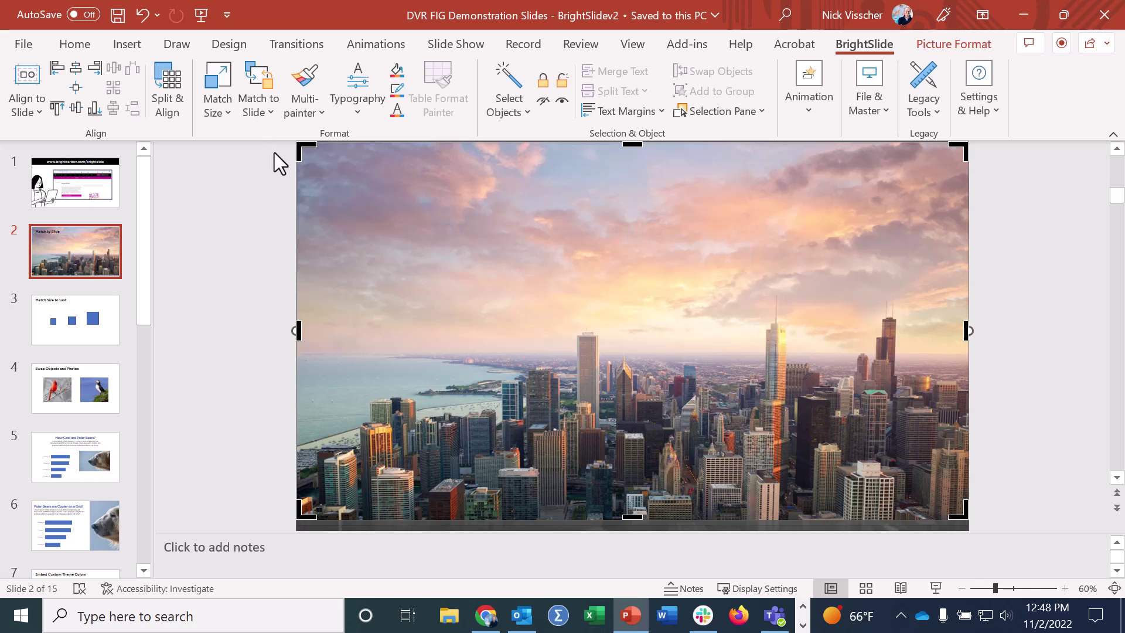
# - Shift the skyline image slightly down within its crop frame, finish cropping, and nudge the picture down to line up with the slide
pyautogui.moveTo(568, 428); pyautogui.dragTo(568, 453)
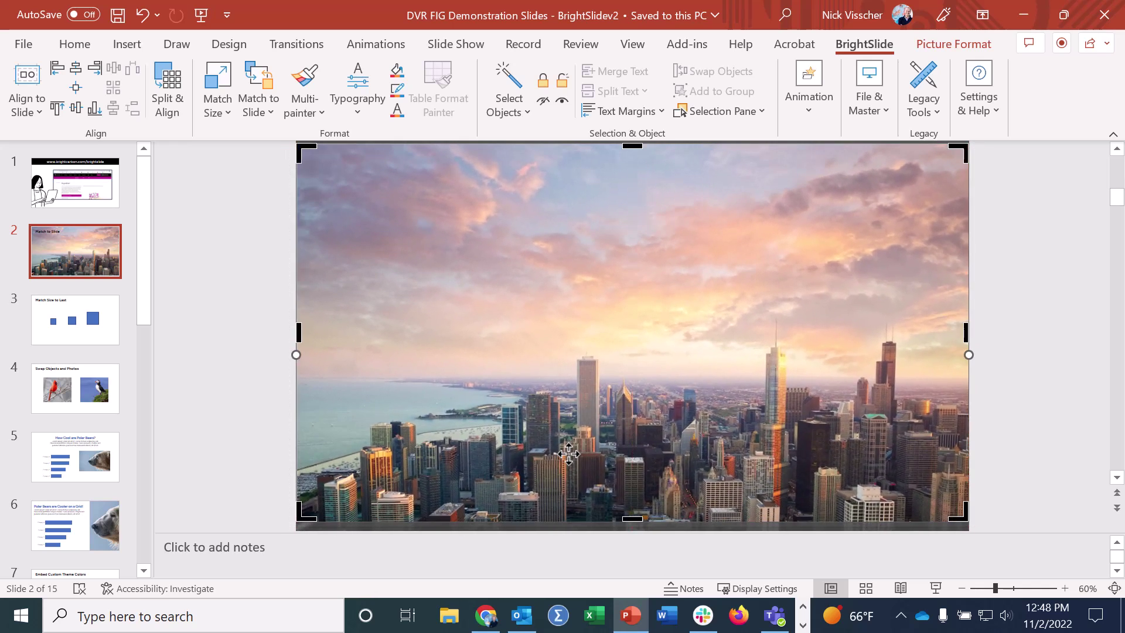
pyautogui.click(947, 51)
pyautogui.click(976, 85)
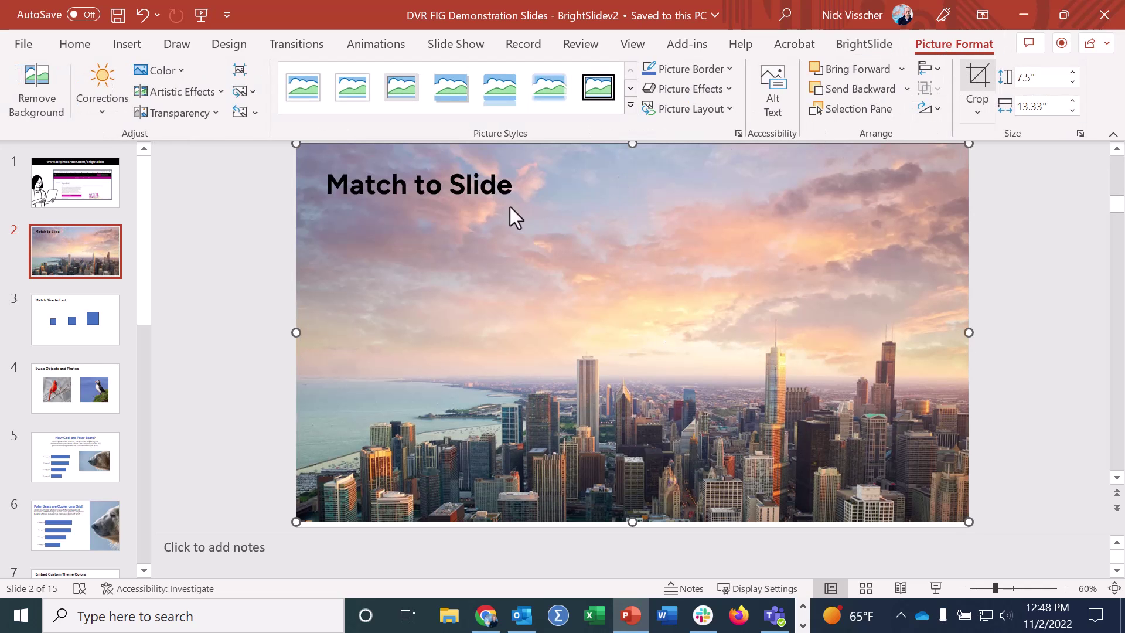
pyautogui.click(257, 282)
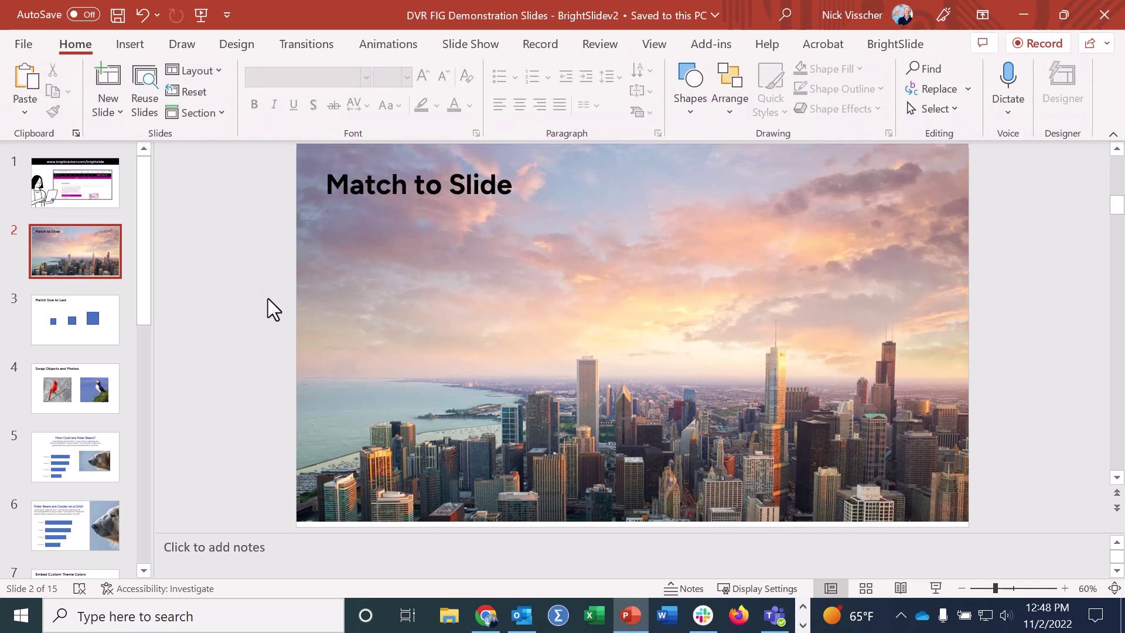
pyautogui.moveTo(357, 392); pyautogui.dragTo(357, 396)
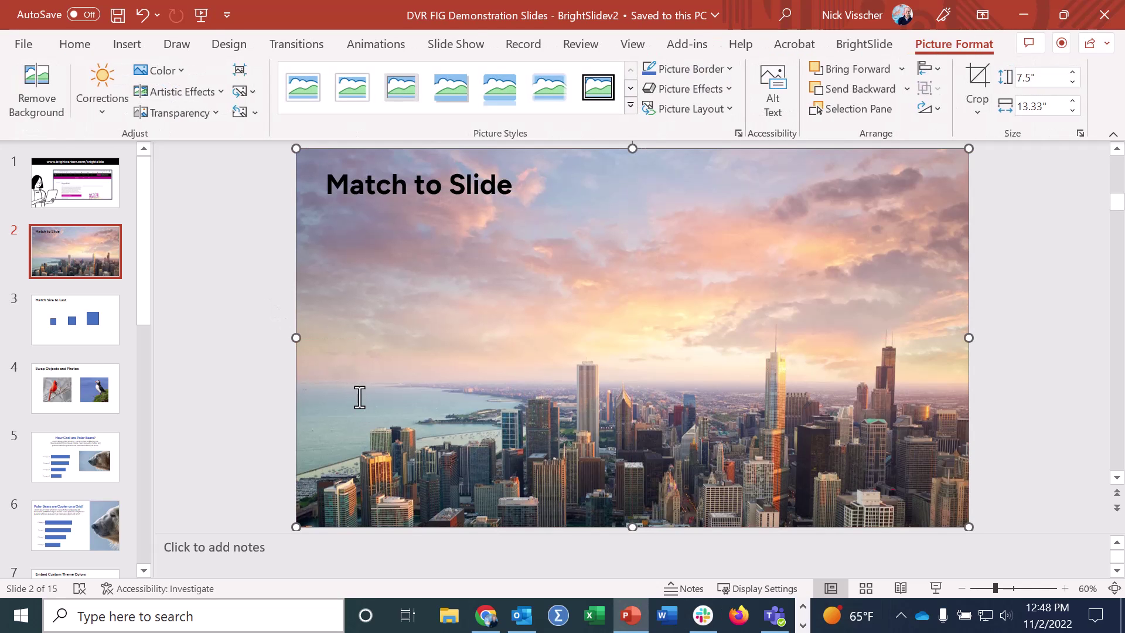
# - Open slide 3, Match Size to Last
pyautogui.click(118, 332)
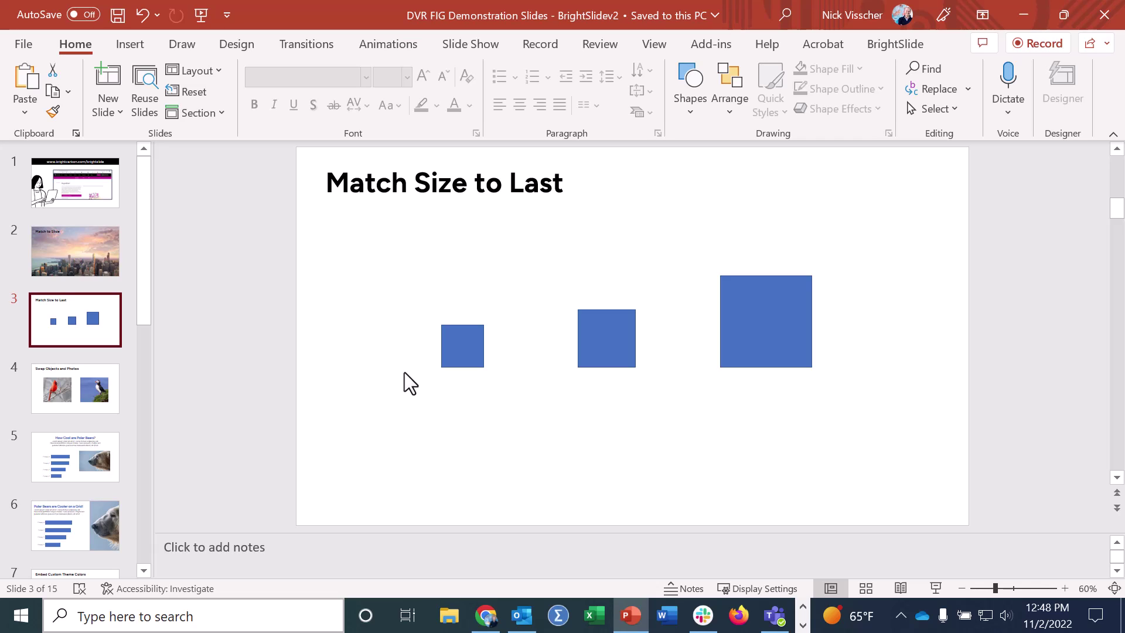
# - Match the two smaller squares to the size of the largest square with Match to Last, and undo the match
pyautogui.click(445, 358)
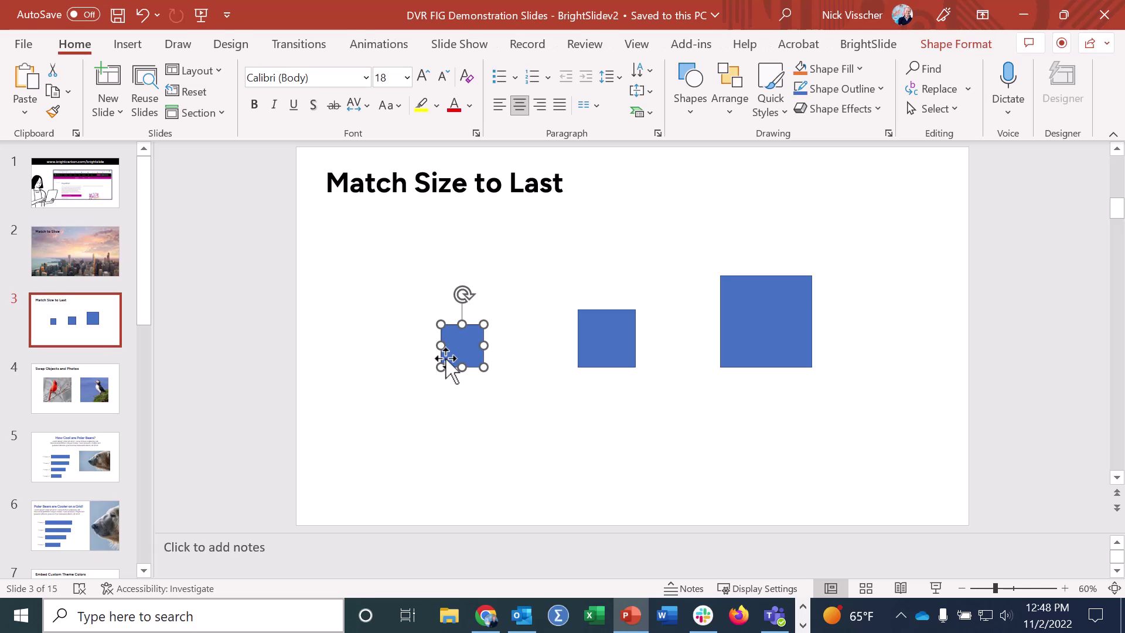
pyautogui.keyDown('shift'); pyautogui.click(615, 358); pyautogui.keyUp('shift')
pyautogui.keyDown('shift'); pyautogui.click(744, 342); pyautogui.keyUp('shift')
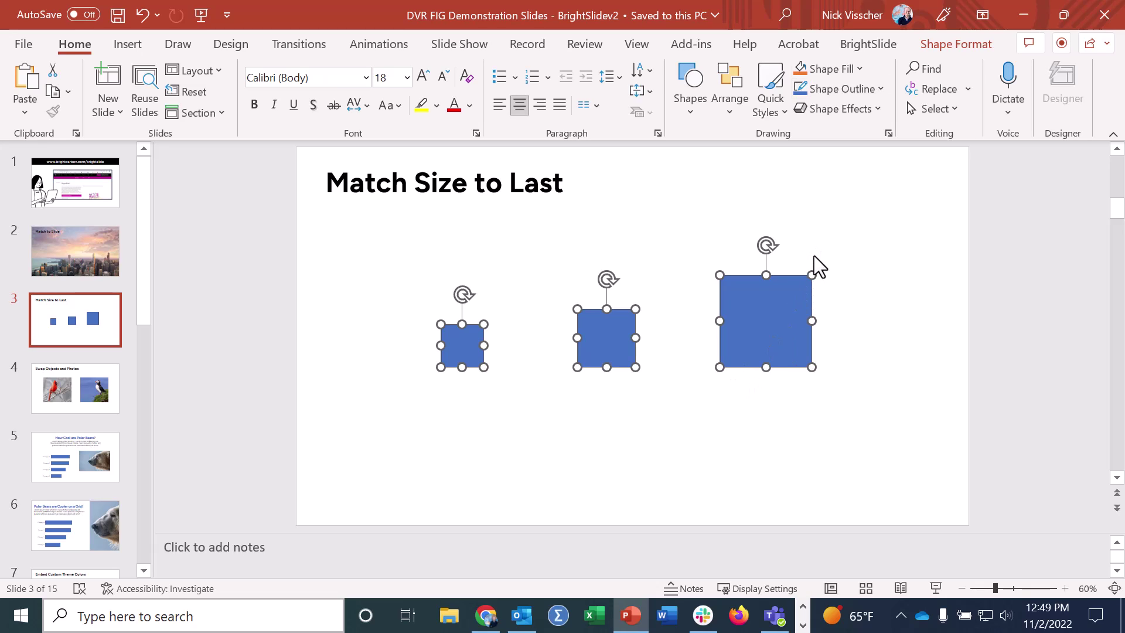
pyautogui.click(877, 44)
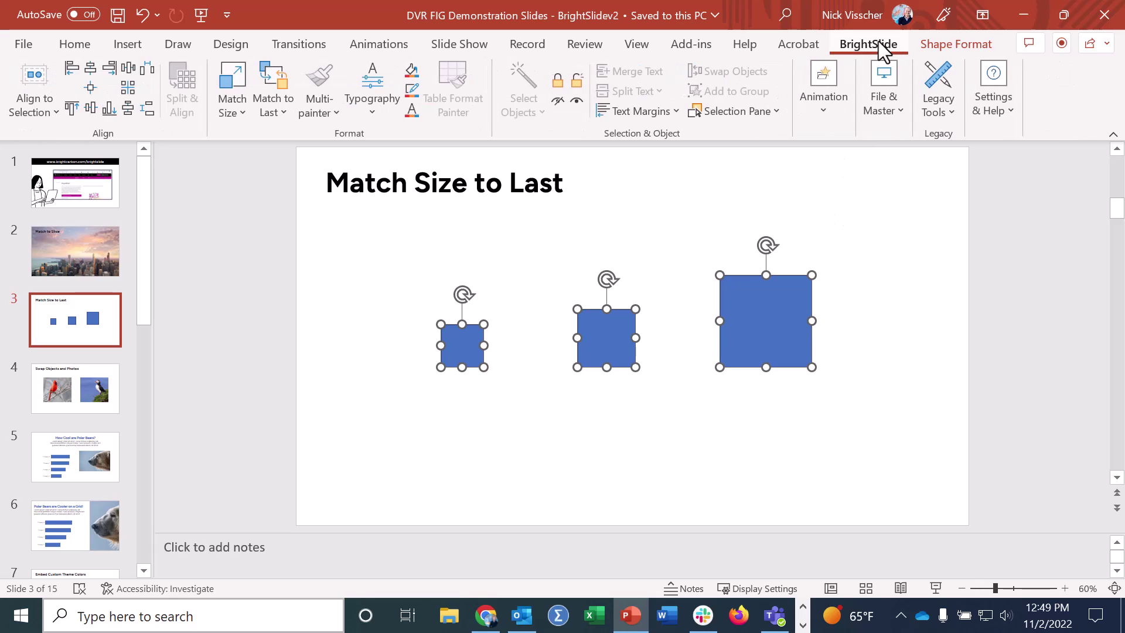
pyautogui.click(283, 118)
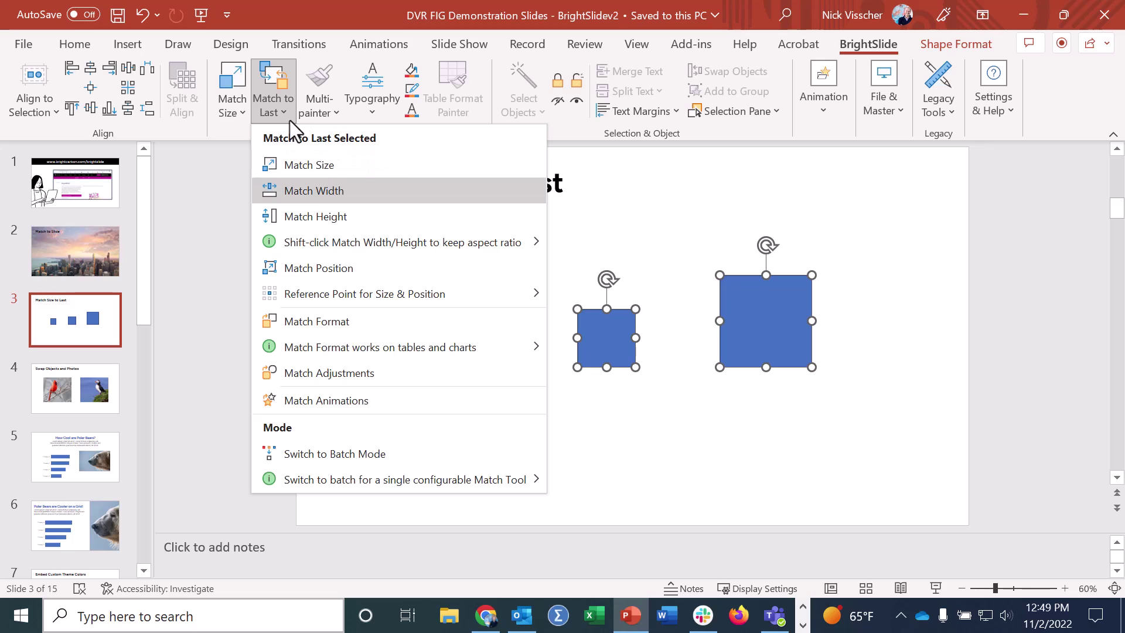
pyautogui.click(428, 164)
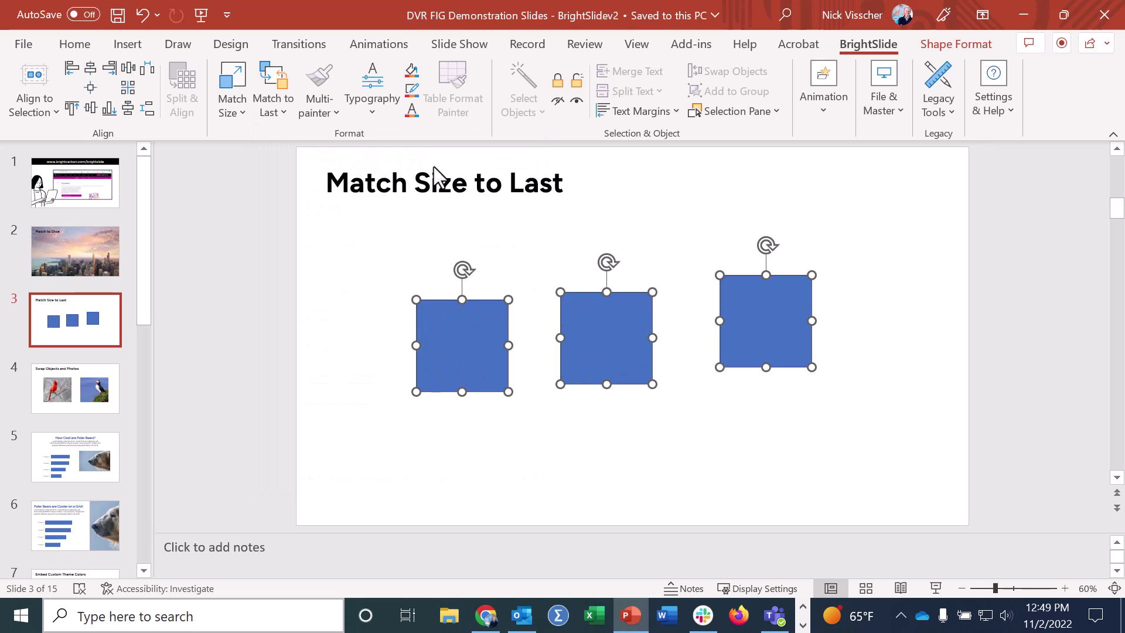
pyautogui.click(142, 16)
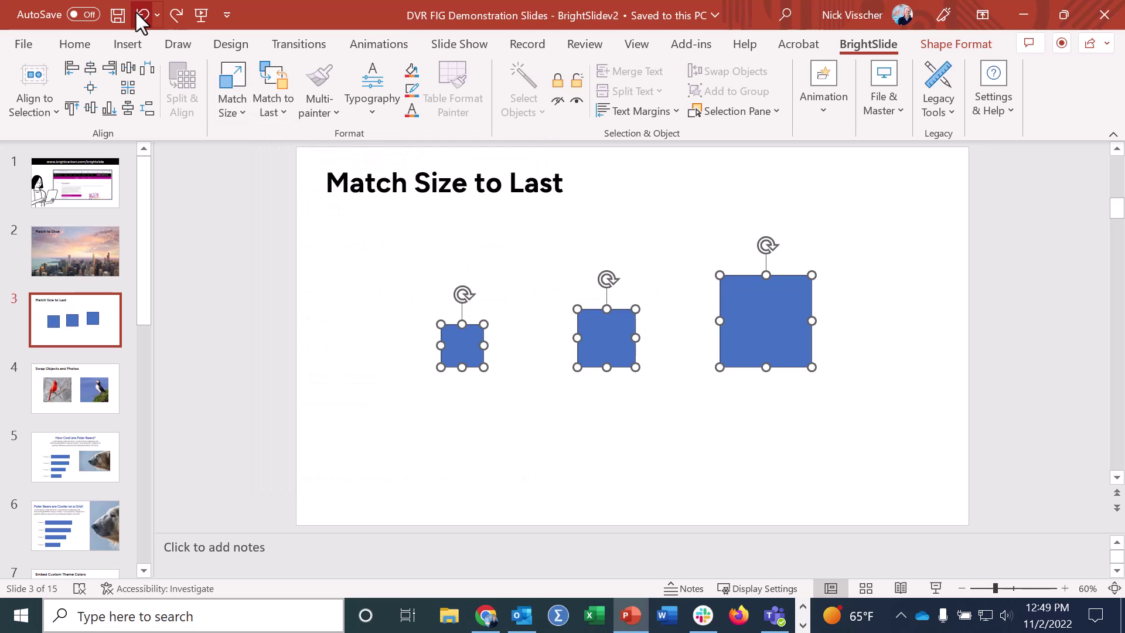
pyautogui.click(524, 444)
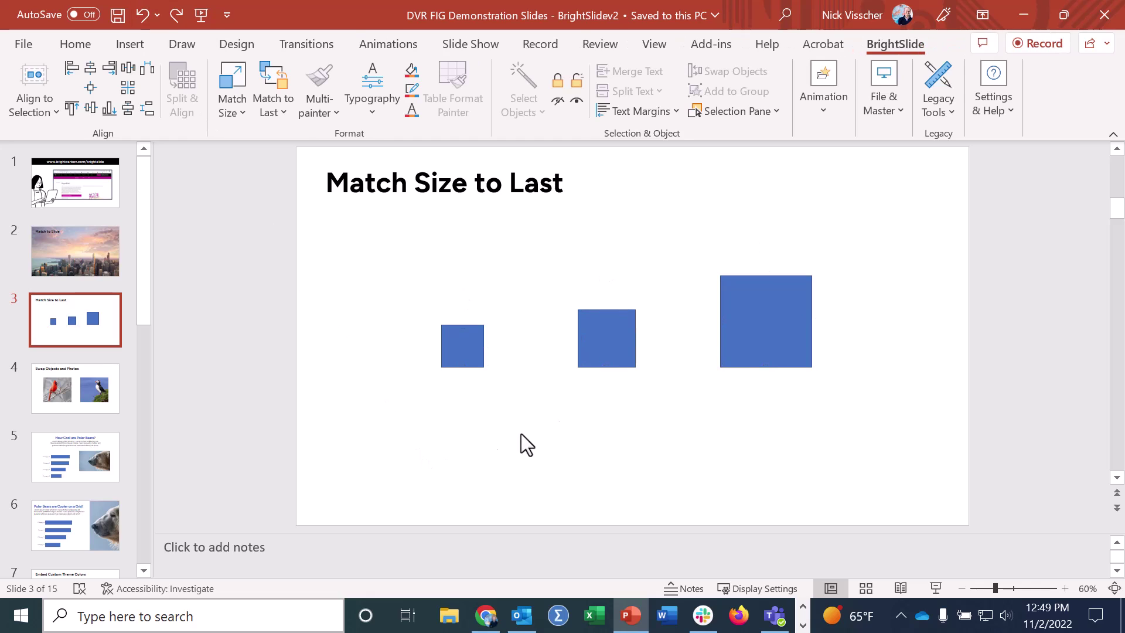
# - Match all three squares to the size of the smallest one with Match to Last, selecting the smallest square last
pyautogui.click(781, 355)
pyautogui.keyDown('shift'); pyautogui.click(623, 344); pyautogui.keyUp('shift')
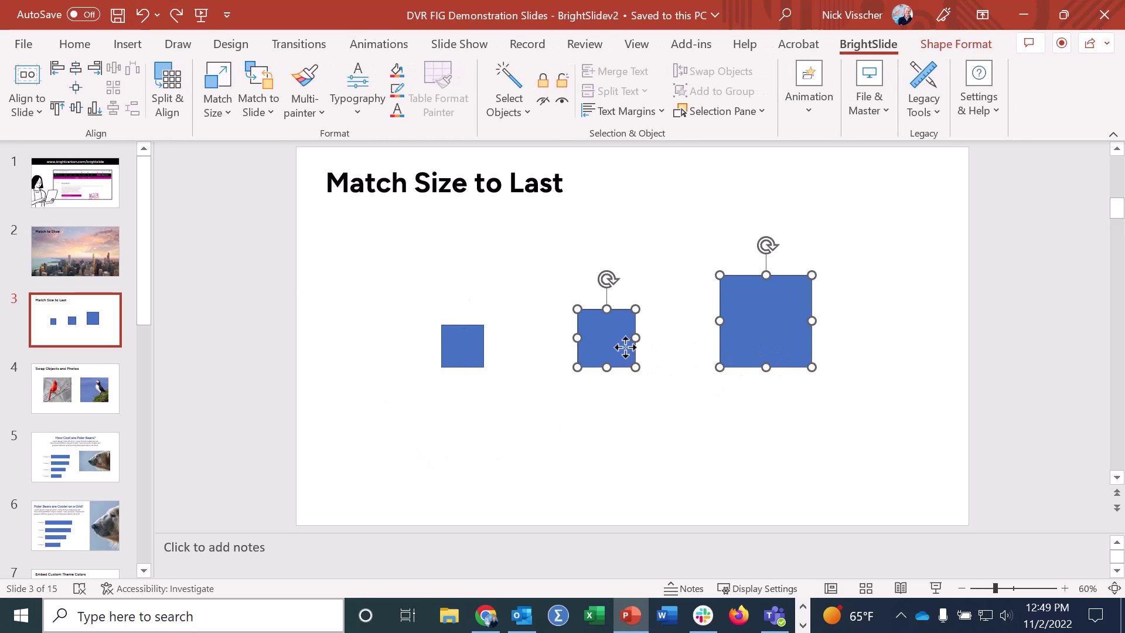
pyautogui.keyDown('shift'); pyautogui.click(468, 353); pyautogui.keyUp('shift')
pyautogui.click(285, 117)
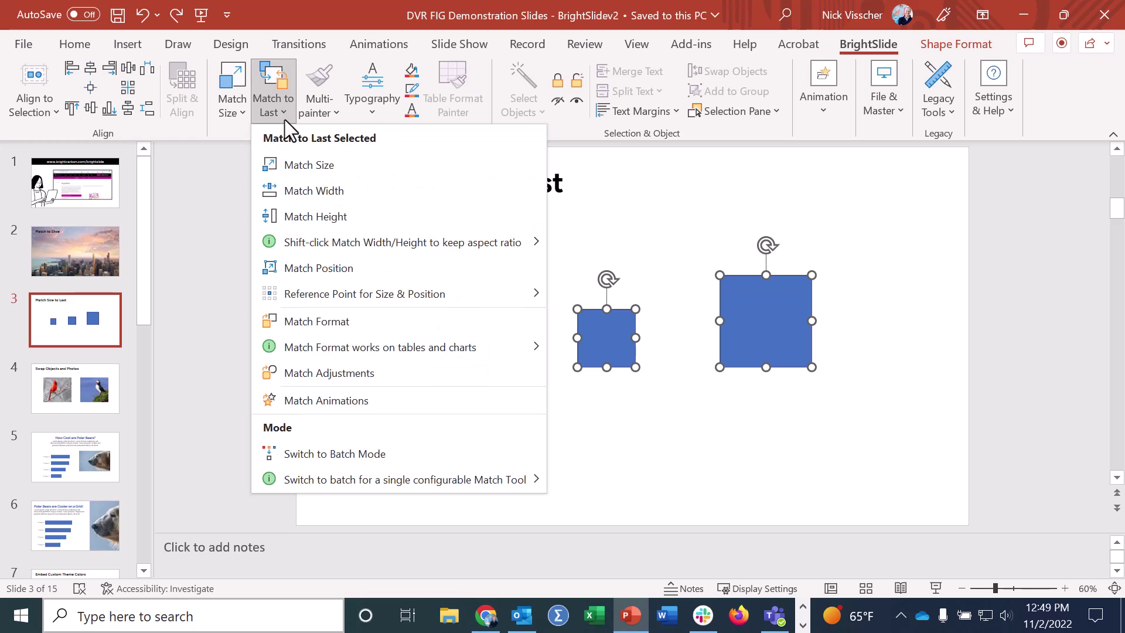
pyautogui.click(280, 160)
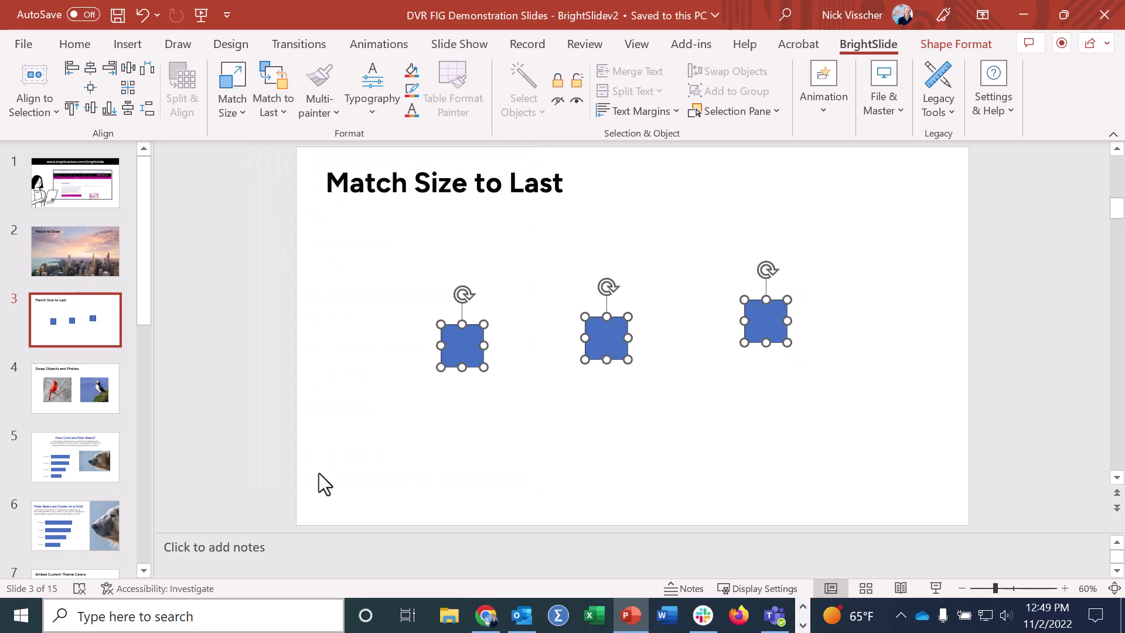
pyautogui.click(343, 471)
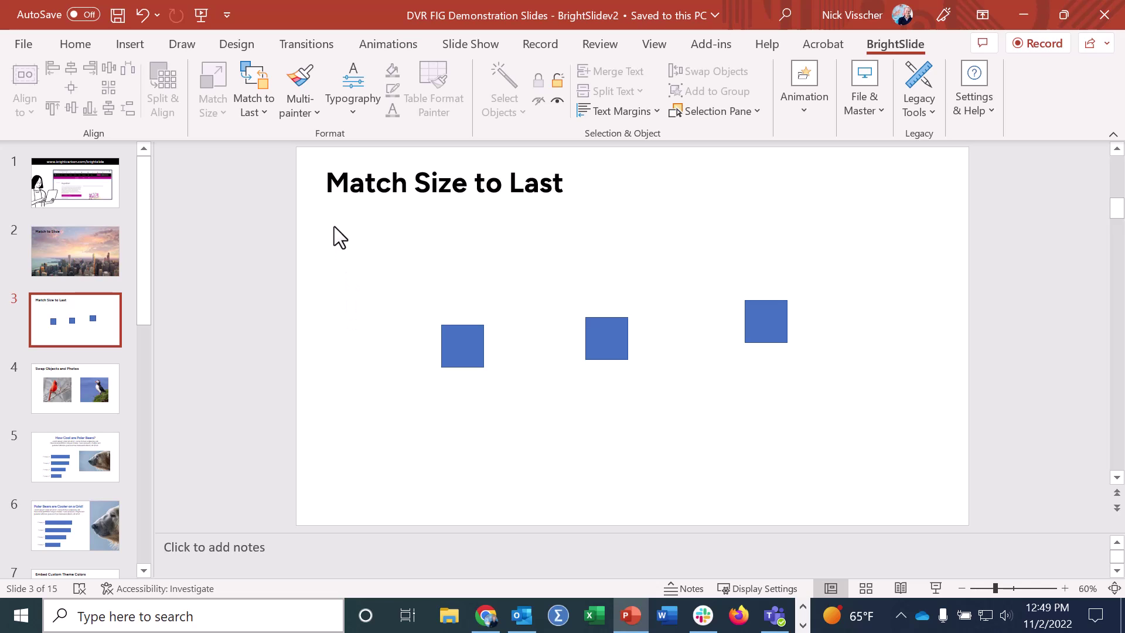
# - On slide 4, move the cardinal photo slightly to the right and swap its place with the puffin photo
pyautogui.click(109, 403)
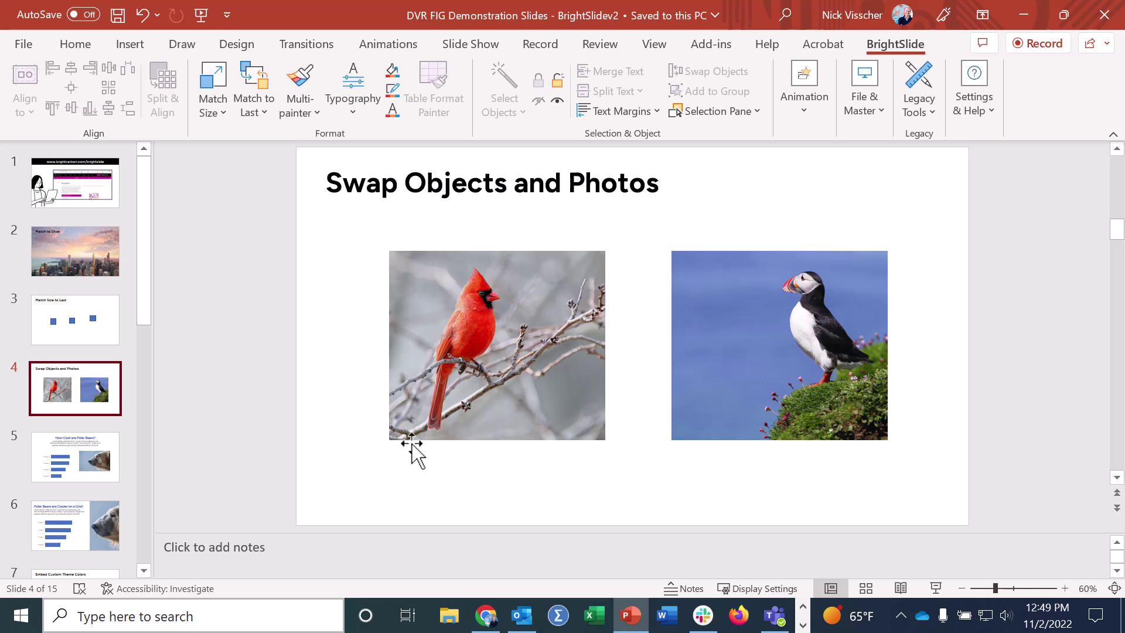
pyautogui.moveTo(424, 307)
pyautogui.mouseDown()
pyautogui.moveTo(676, 340)
pyautogui.moveTo(758, 271)
pyautogui.moveTo(703, 296)
pyautogui.moveTo(436, 302)
pyautogui.mouseUp()
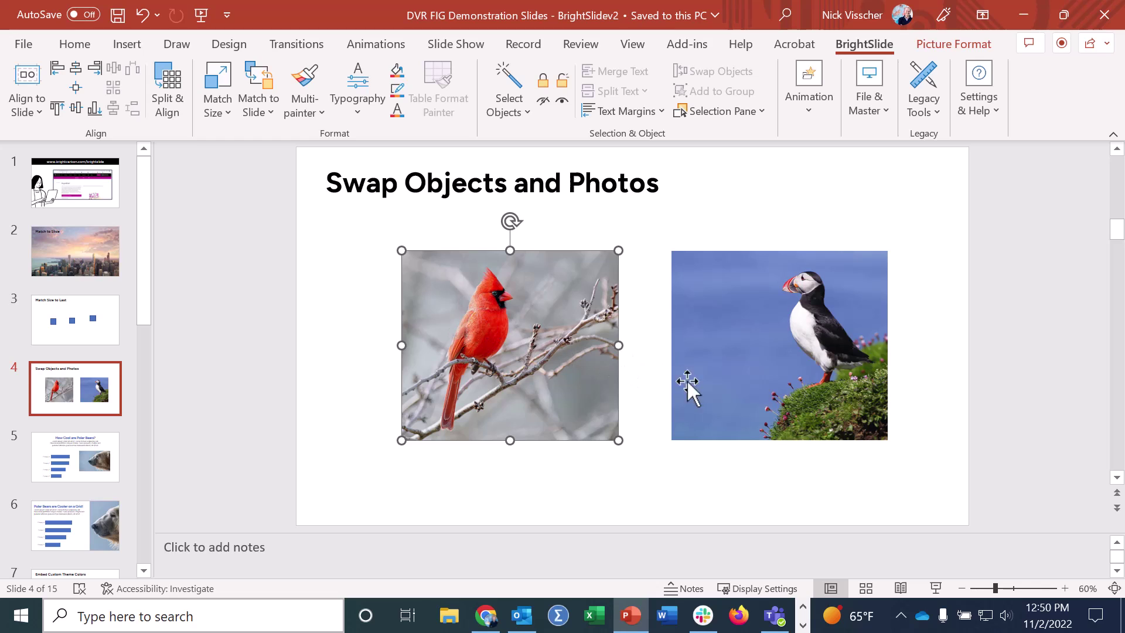
pyautogui.keyDown('shift'); pyautogui.click(734, 396); pyautogui.keyUp('shift')
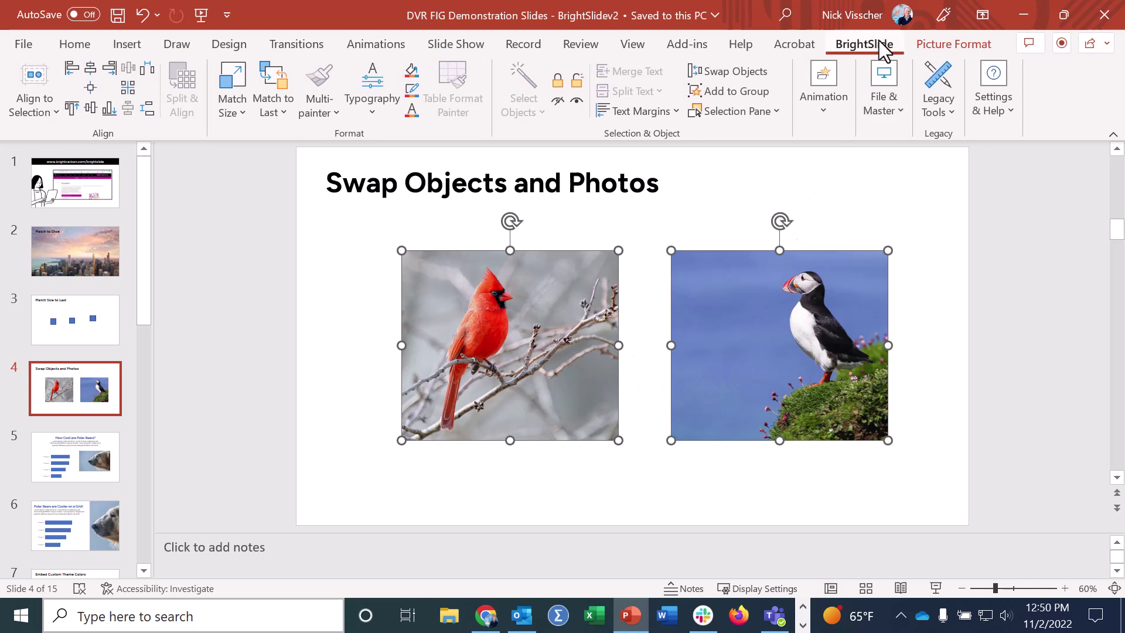
pyautogui.click(767, 79)
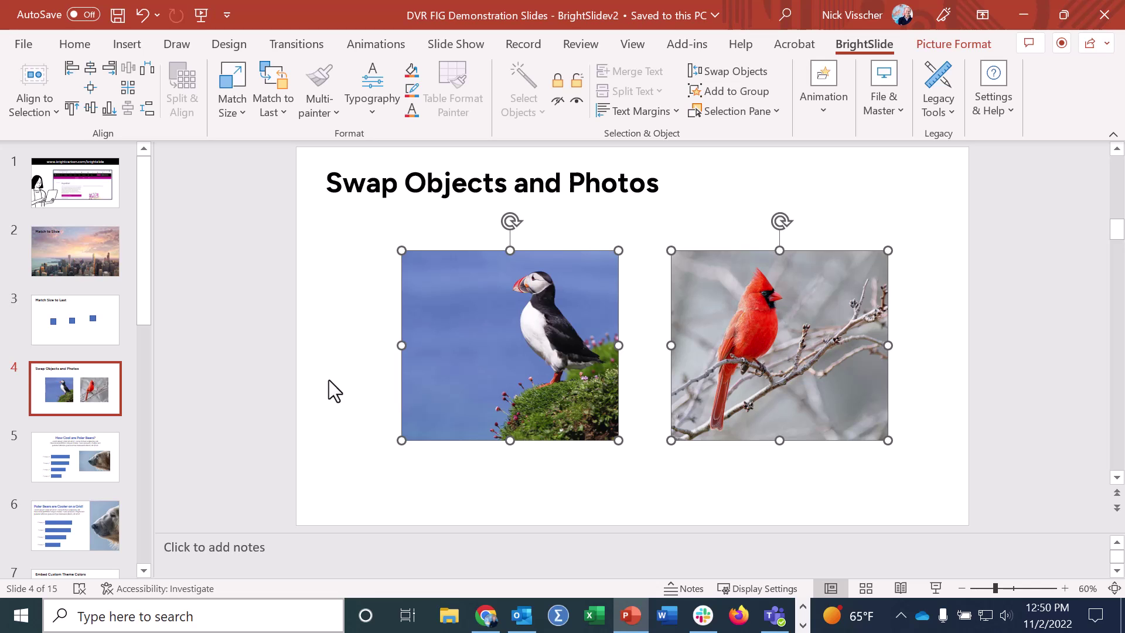
# - On slide 5, create Normal View guides with 6 columns, 6 rows and 0.125-inch gutters
pyautogui.click(117, 473)
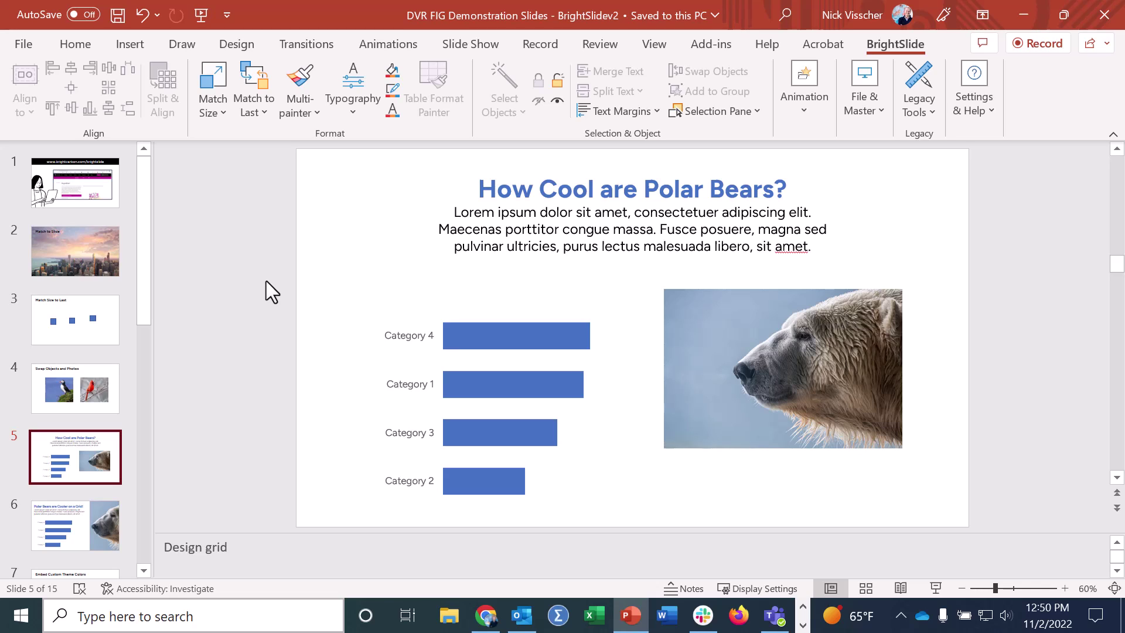
pyautogui.click(882, 117)
pyautogui.click(893, 153)
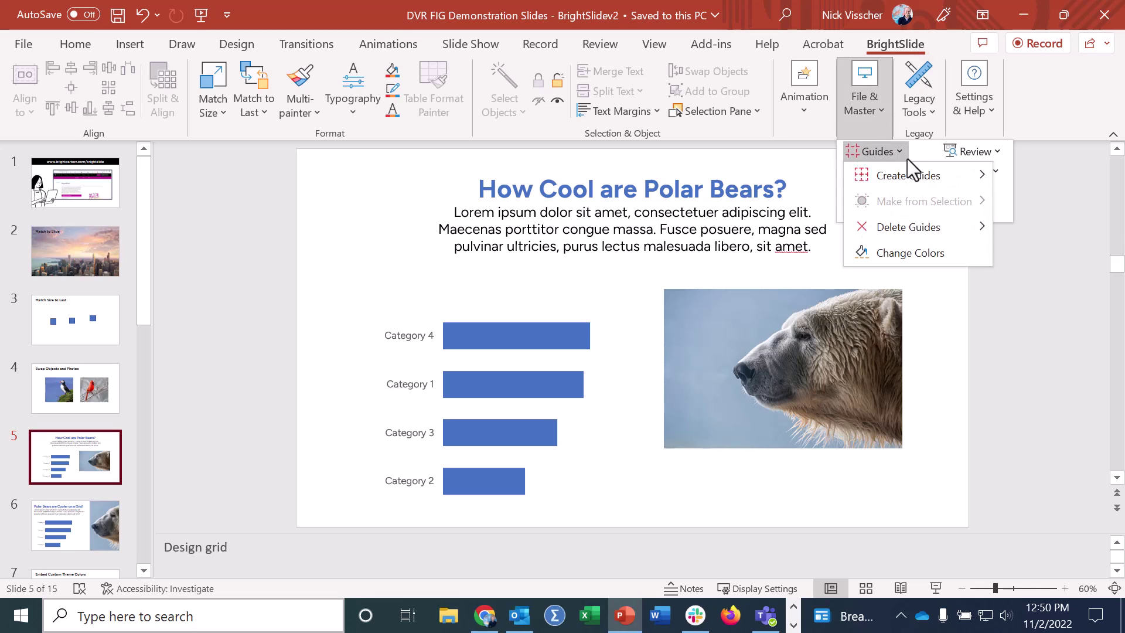
pyautogui.moveTo(953, 177)
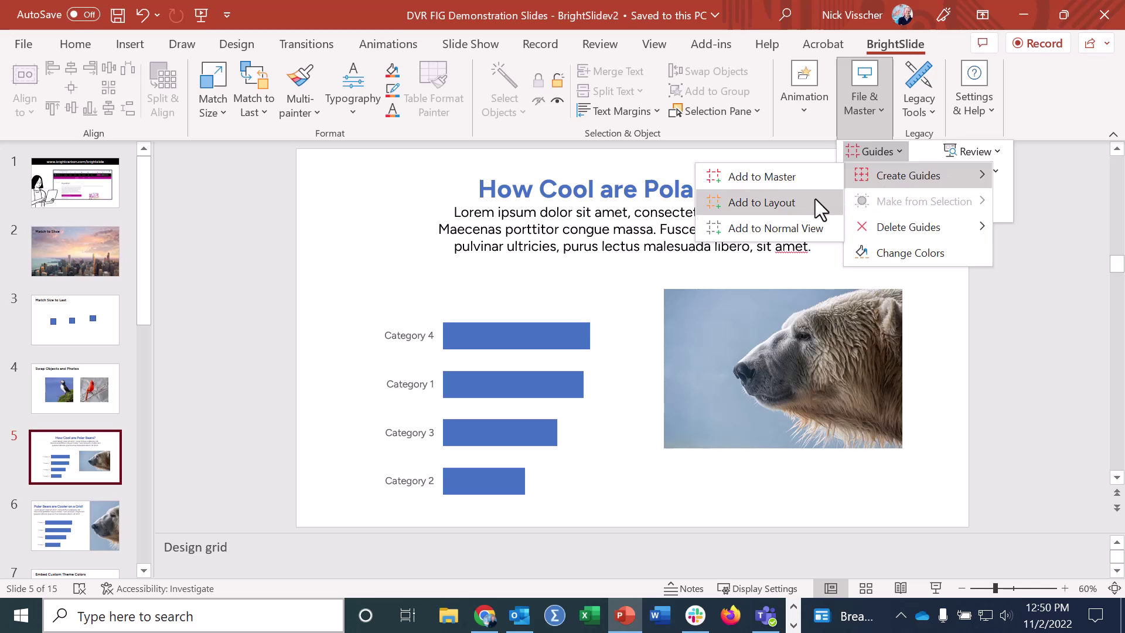
pyautogui.click(828, 231)
pyautogui.moveTo(643, 158); pyautogui.dragTo(359, 26)
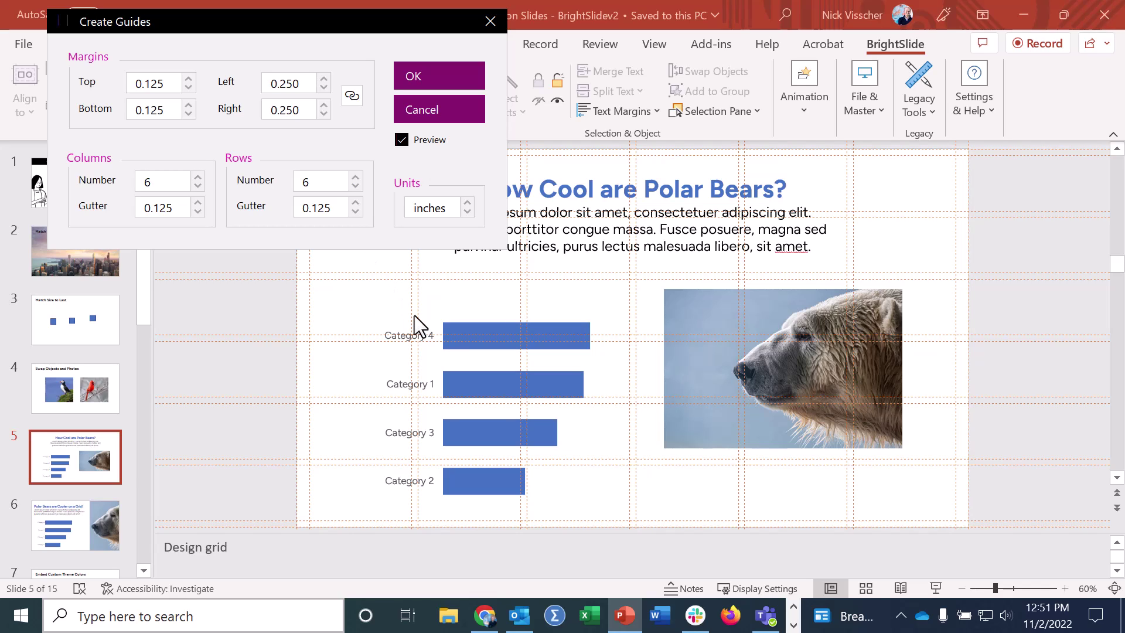
pyautogui.click(470, 73)
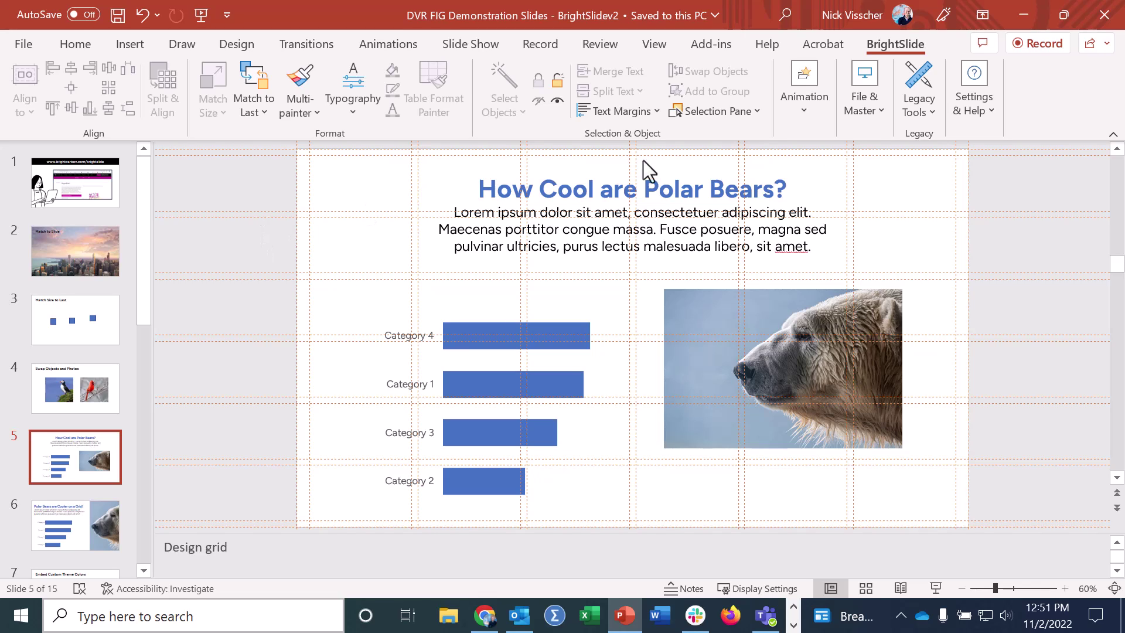
# - Change the color of the Normal View guides to blue
pyautogui.click(883, 115)
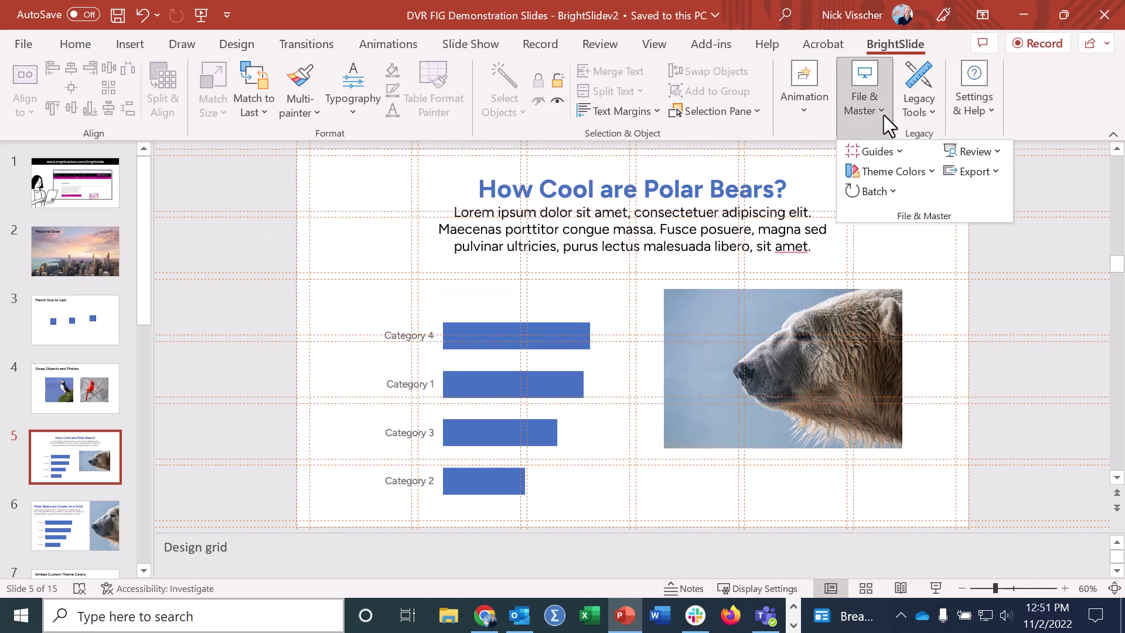
pyautogui.click(898, 153)
pyautogui.click(964, 252)
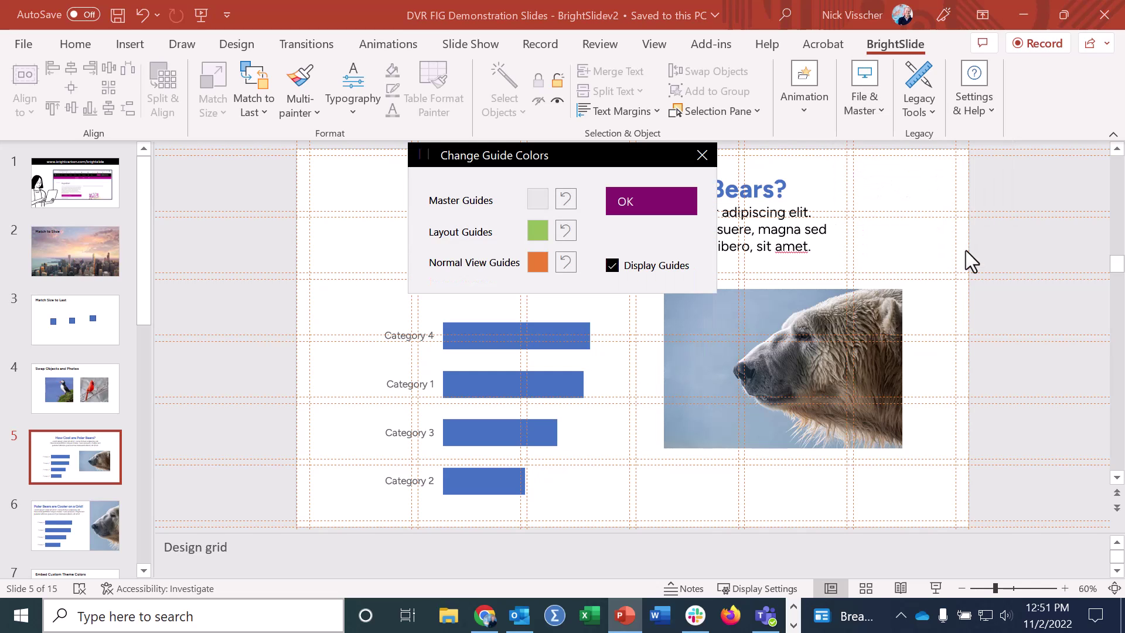
pyautogui.click(537, 263)
pyautogui.click(427, 220)
pyautogui.click(743, 210)
pyautogui.click(683, 201)
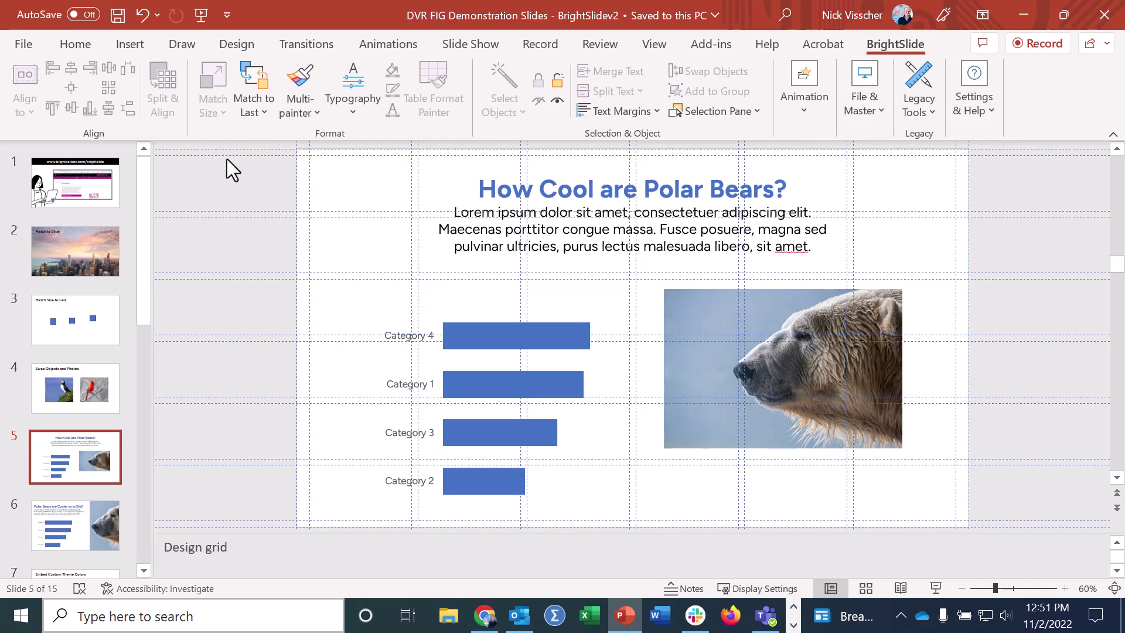
# - On slide 6, widen the bar chart rightward to the guide just before the polar bear photo, and select the photo
pyautogui.click(103, 542)
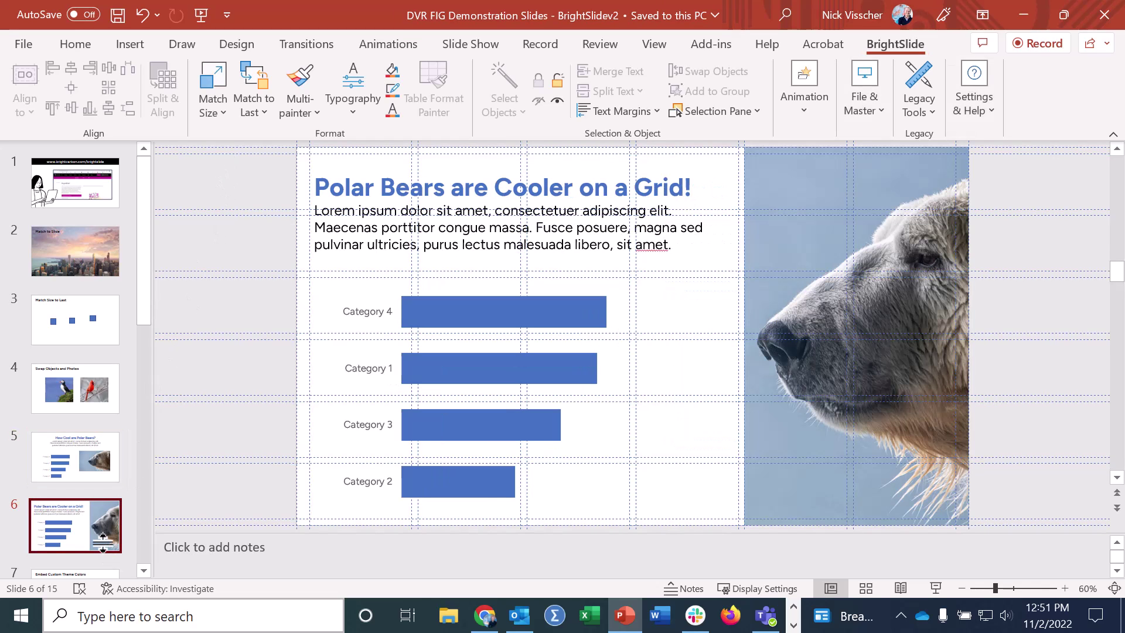
pyautogui.click(334, 170)
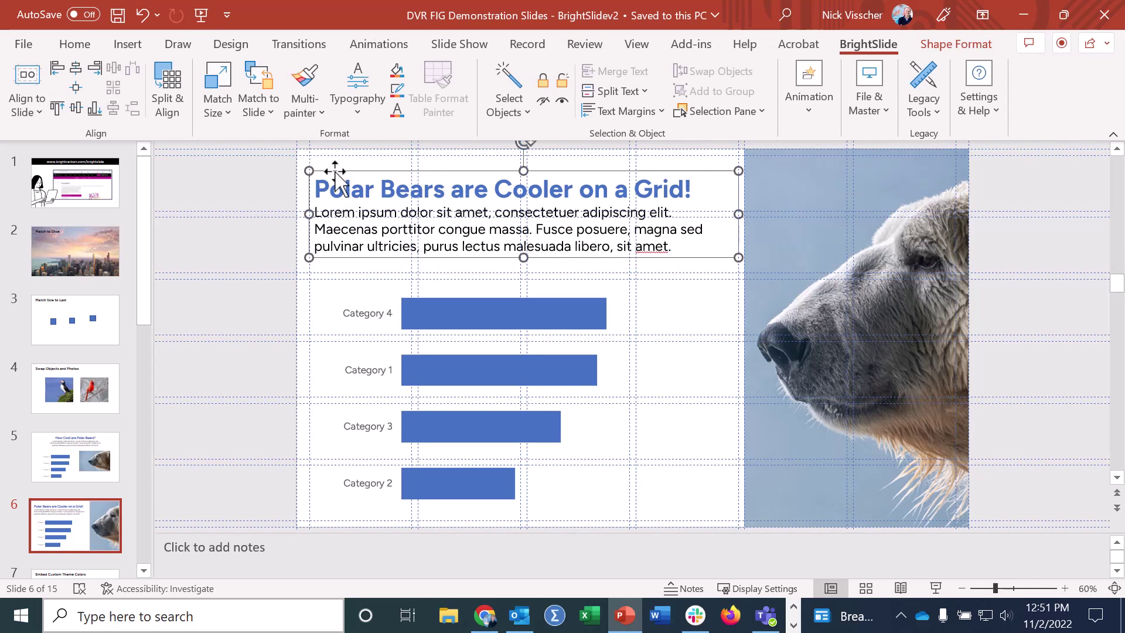
pyautogui.click(354, 366)
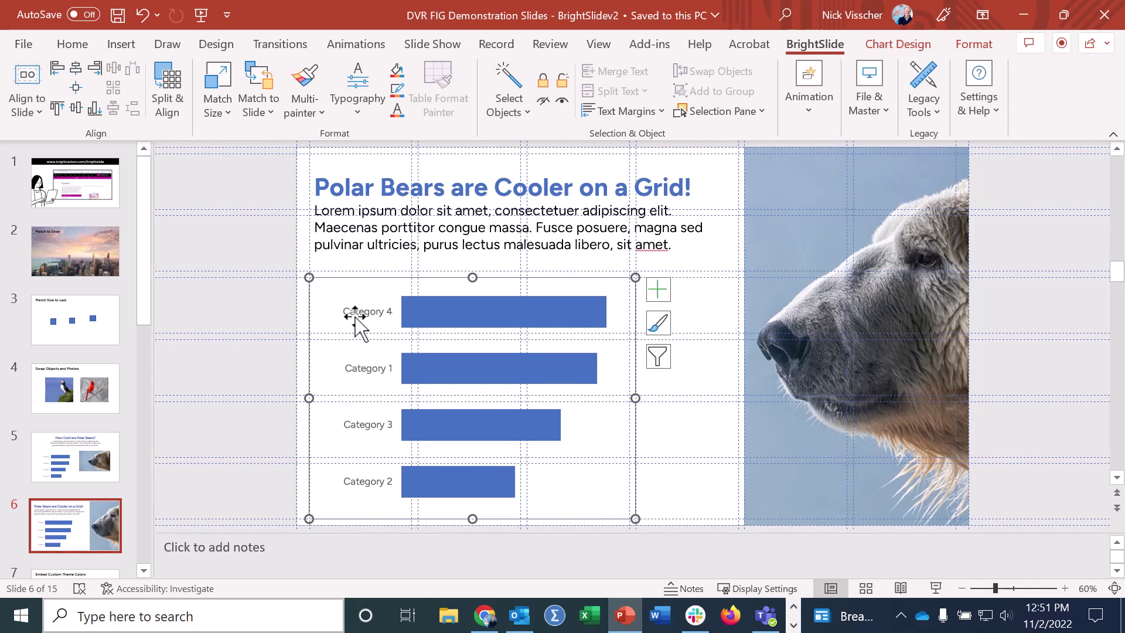
pyautogui.moveTo(635, 398); pyautogui.dragTo(738, 400)
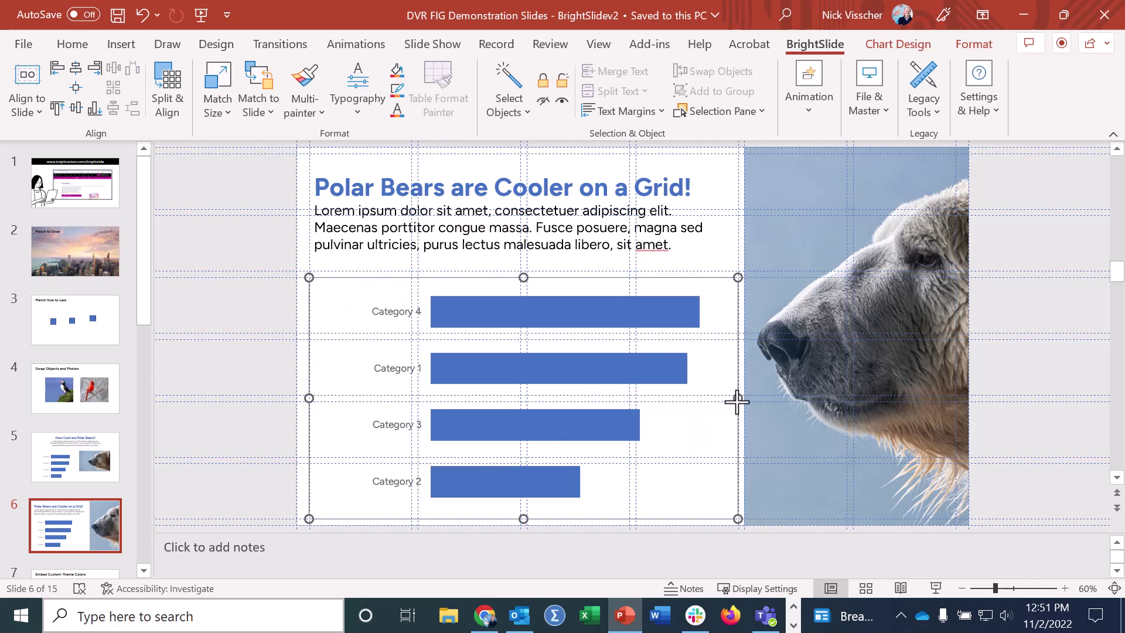
pyautogui.click(790, 173)
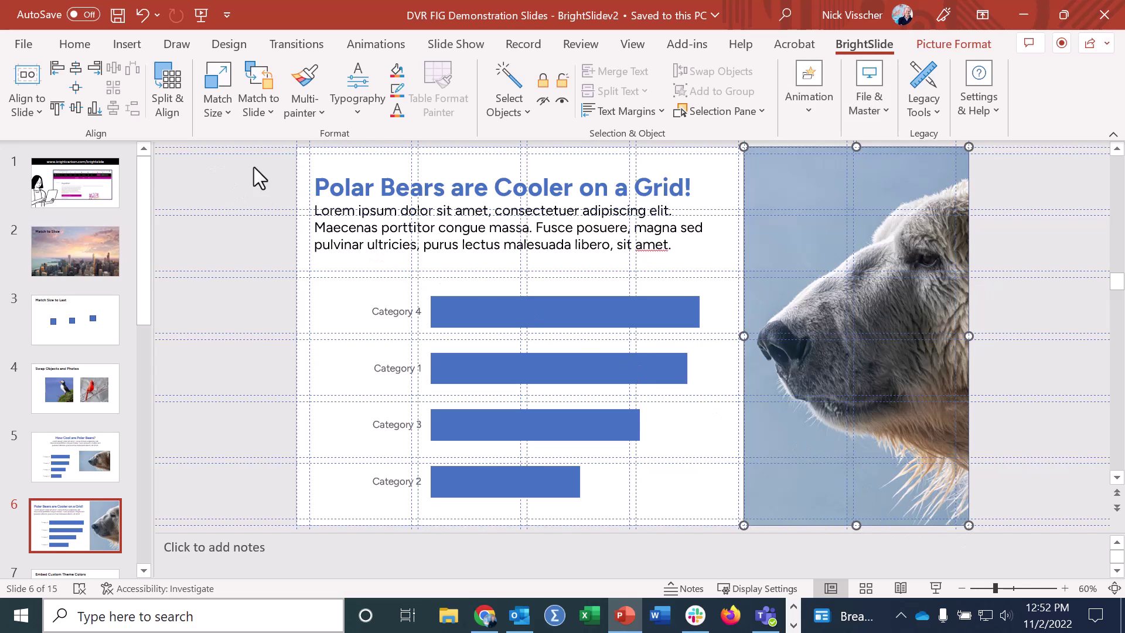
# - Delete all guides from the presentation
pyautogui.click(881, 110)
pyautogui.click(898, 156)
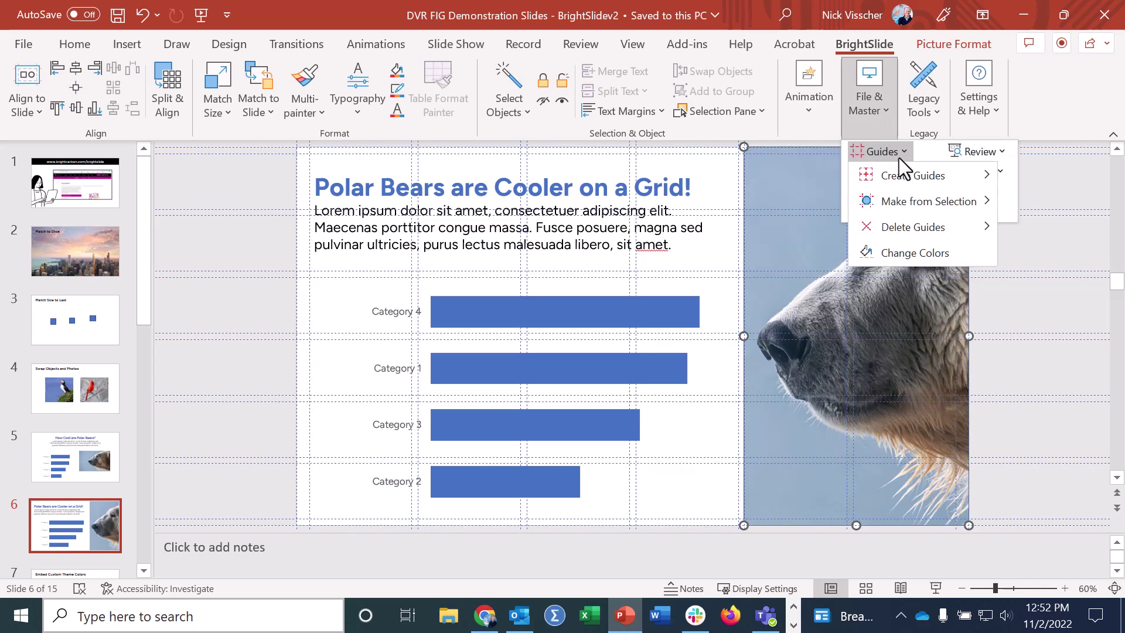
pyautogui.moveTo(966, 232)
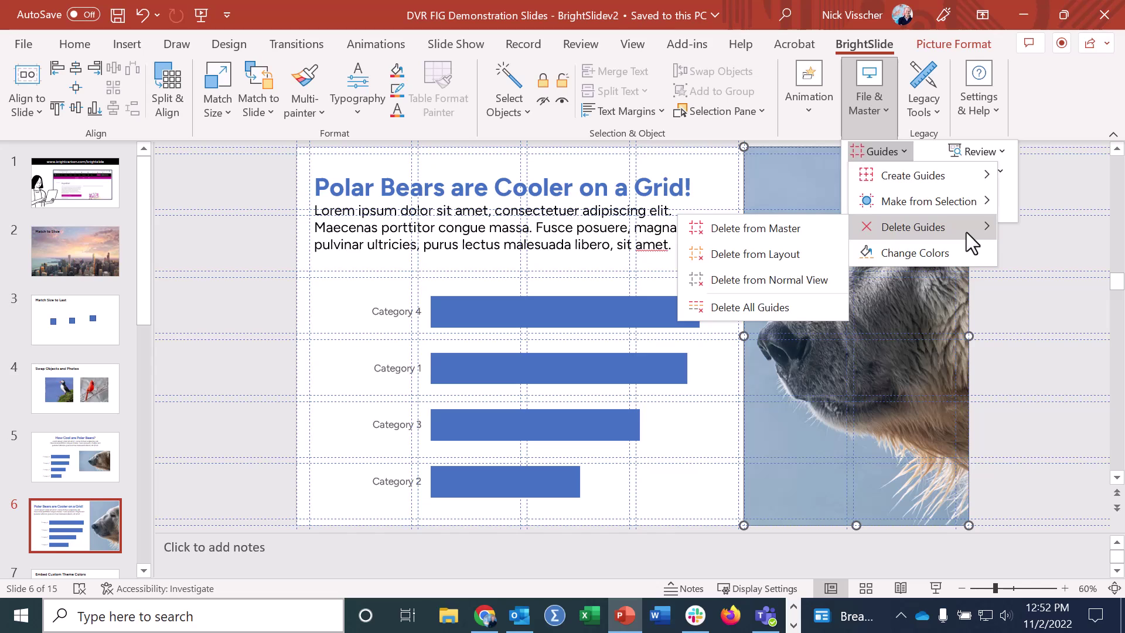
pyautogui.click(818, 307)
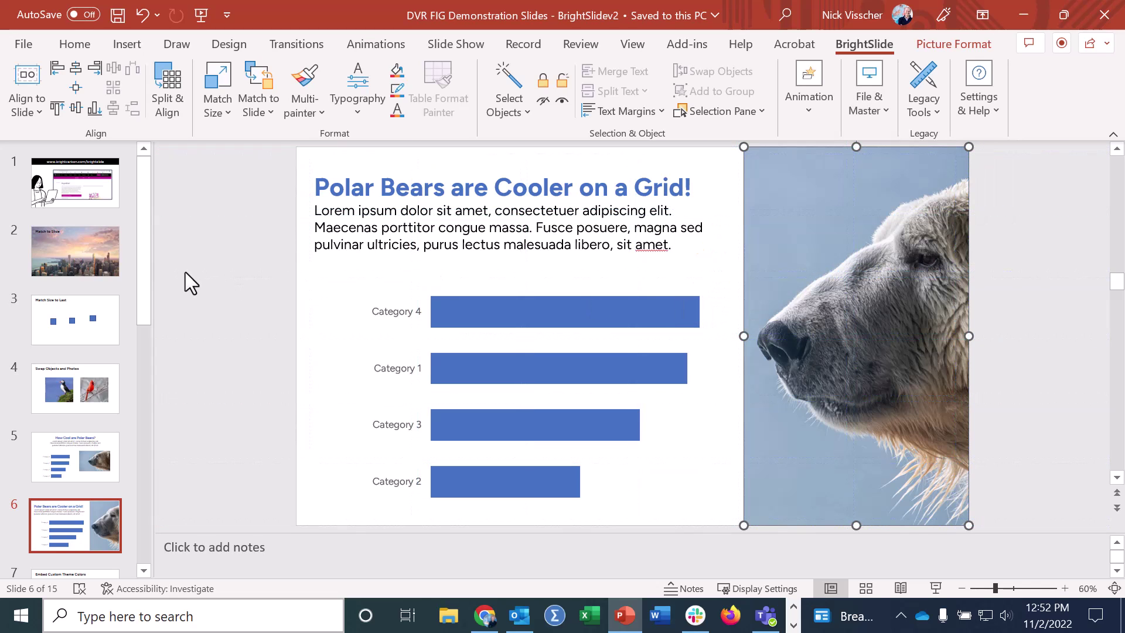
# - On slide 7, examine the picture of color swatches and each of the six colored squares below it
pyautogui.click(112, 290)
pyautogui.scroll(-3, 111, 290)
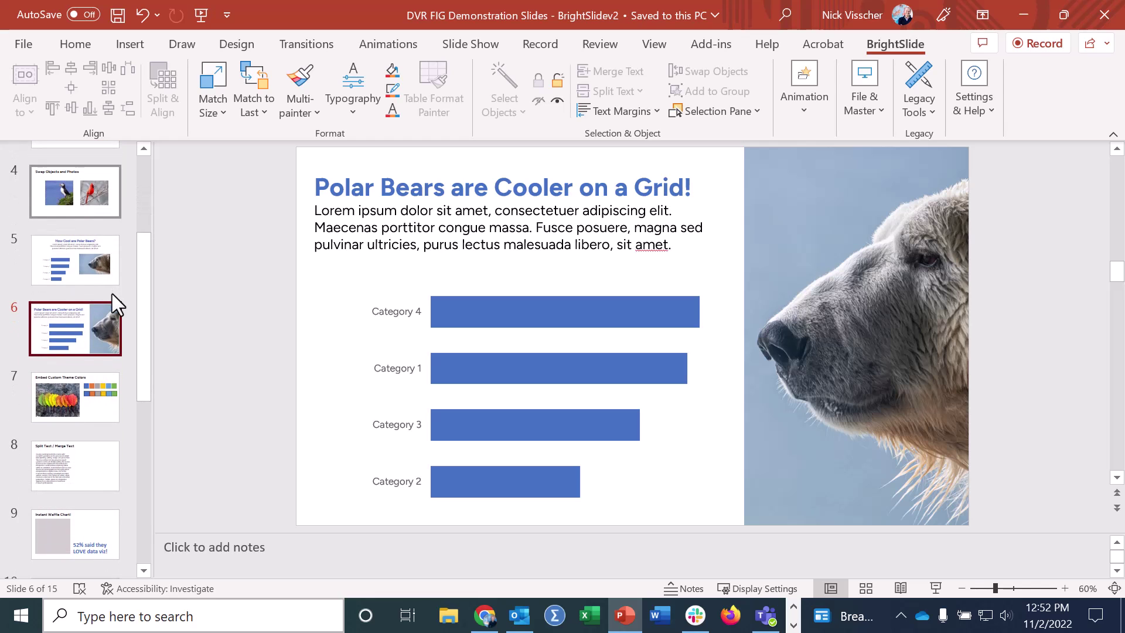
pyautogui.click(111, 408)
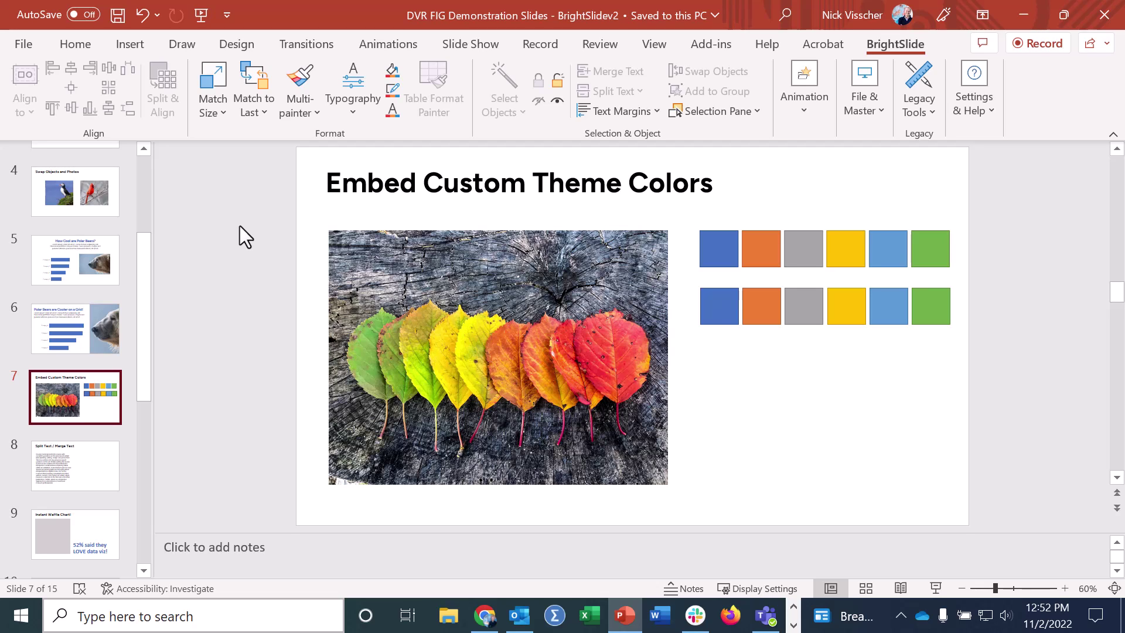
pyautogui.click(712, 240)
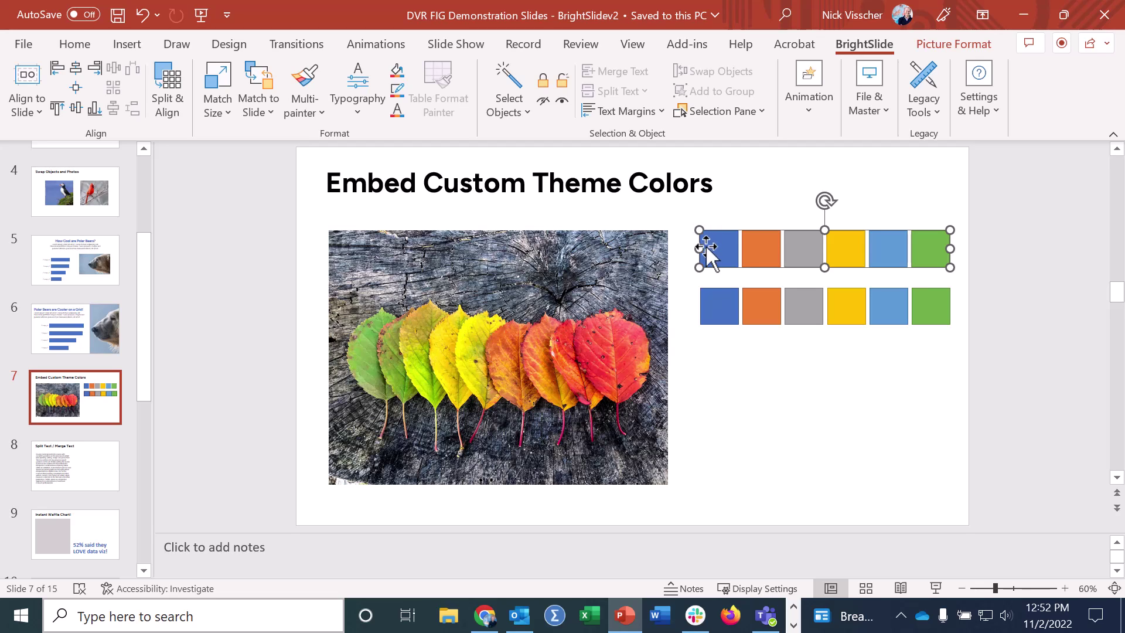
pyautogui.click(716, 309)
pyautogui.click(765, 312)
pyautogui.click(806, 315)
pyautogui.click(850, 315)
pyautogui.click(890, 313)
pyautogui.click(922, 309)
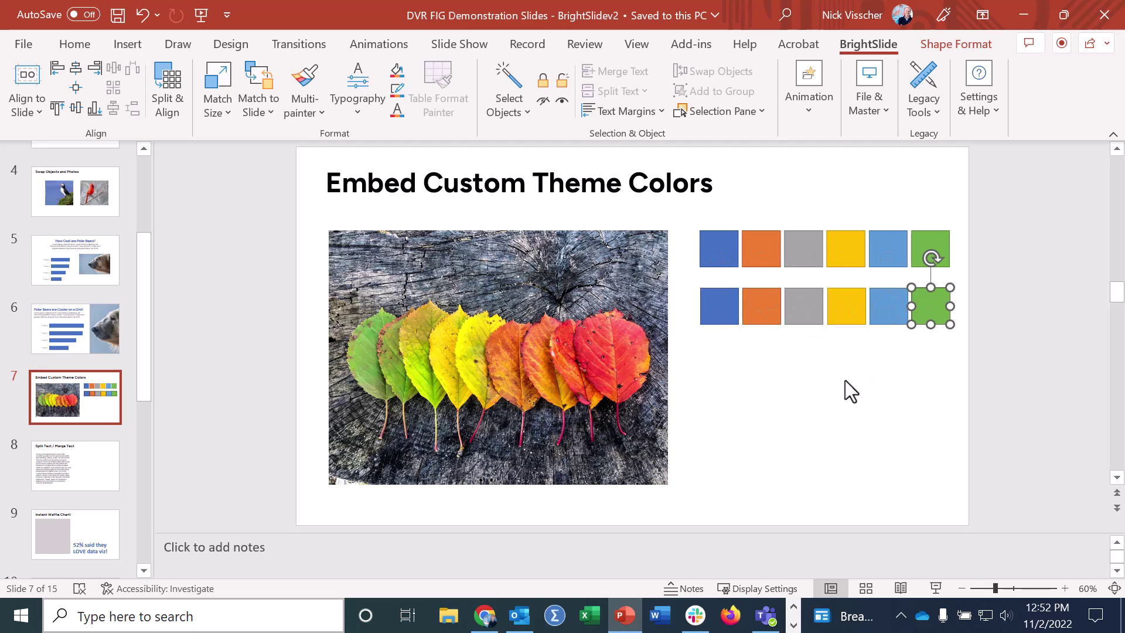
pyautogui.click(810, 412)
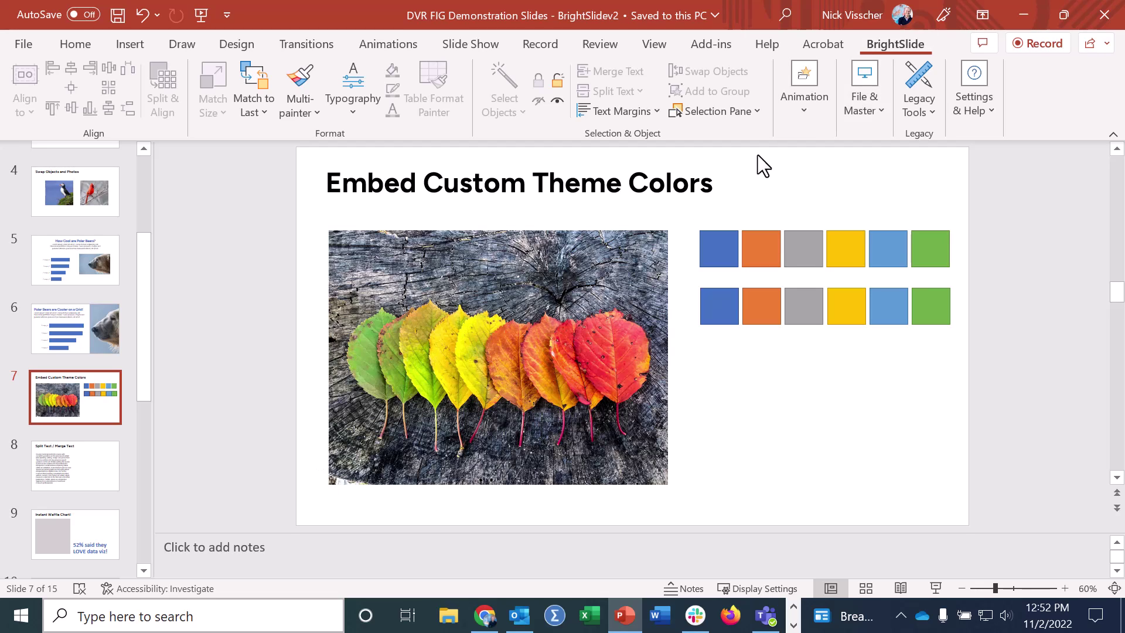
# - Open the theme color editor and set Accent 2 to the orange #FE8026 sampled from a leaf in the photo
pyautogui.click(877, 114)
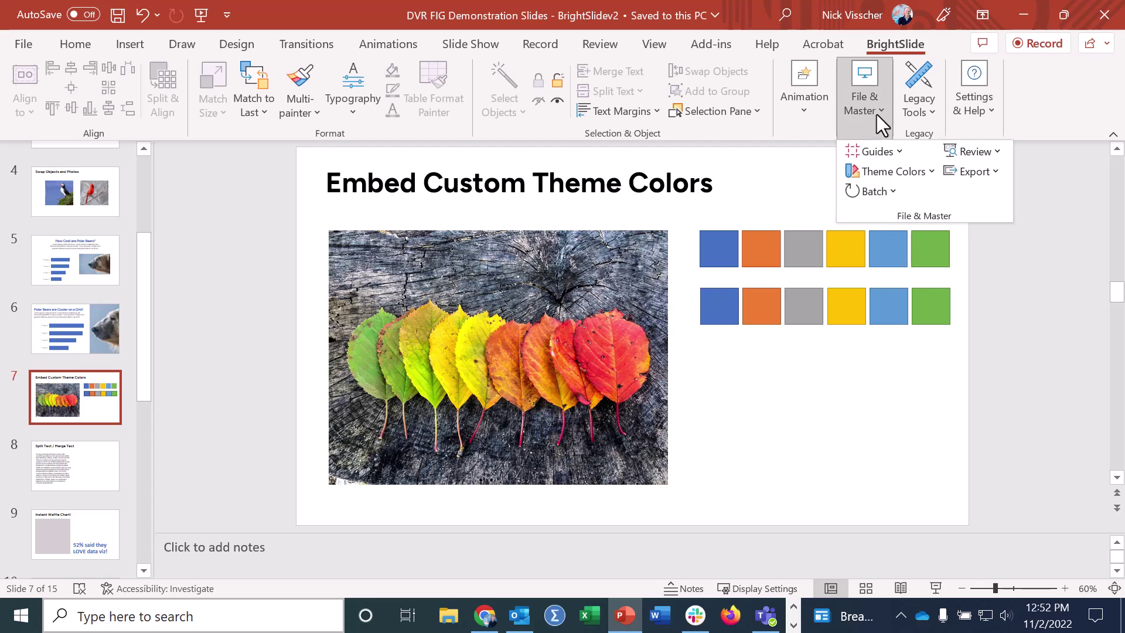
pyautogui.click(919, 171)
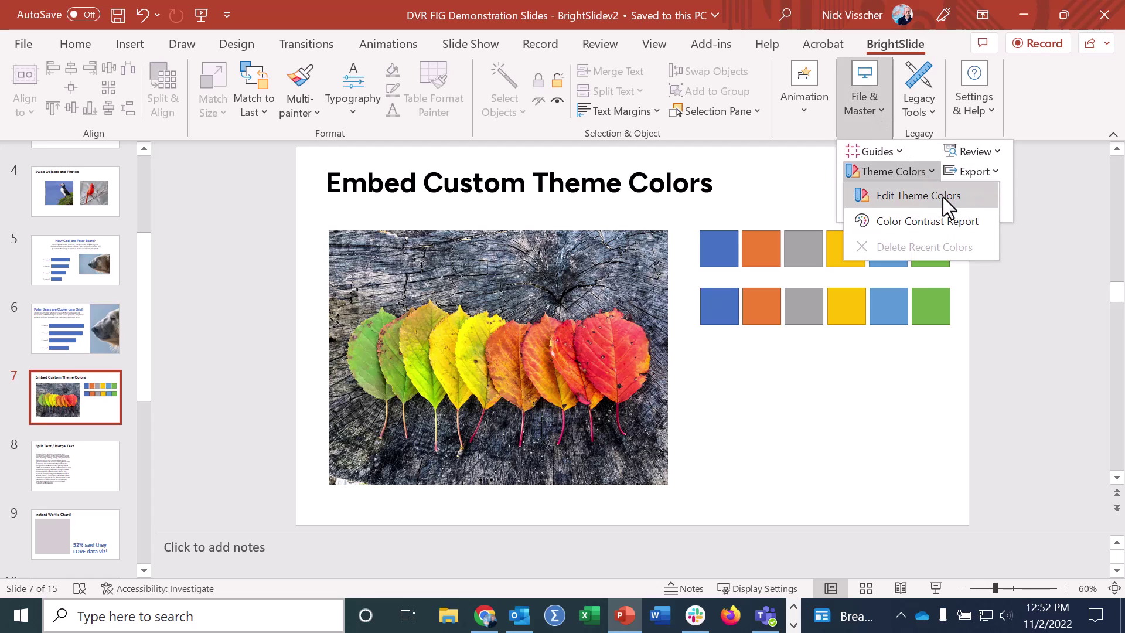
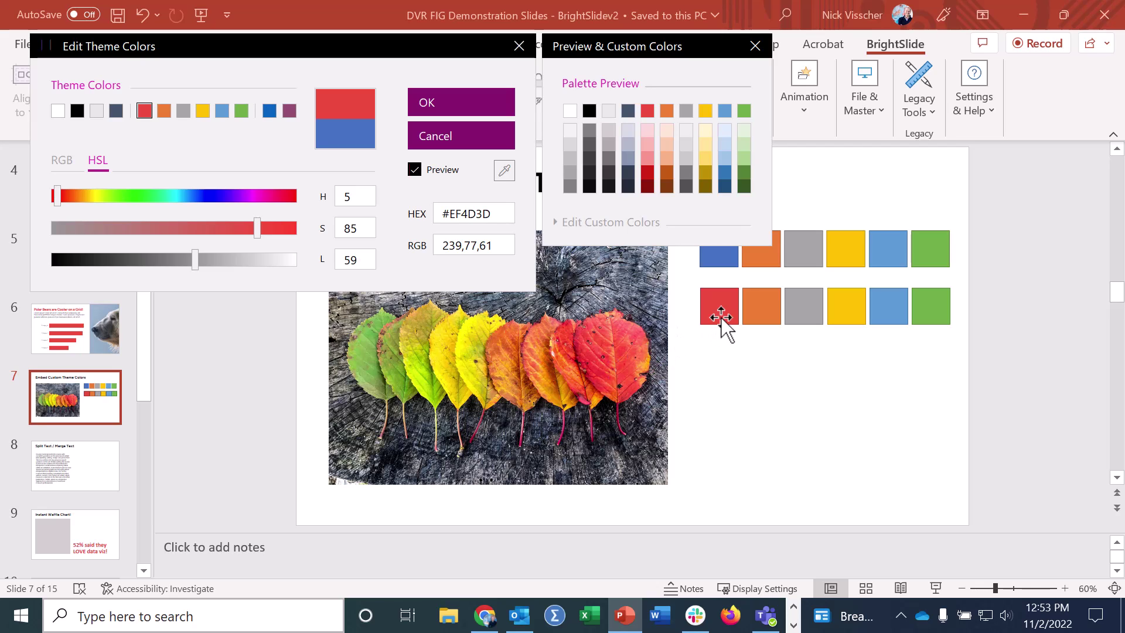
pyautogui.click(165, 111)
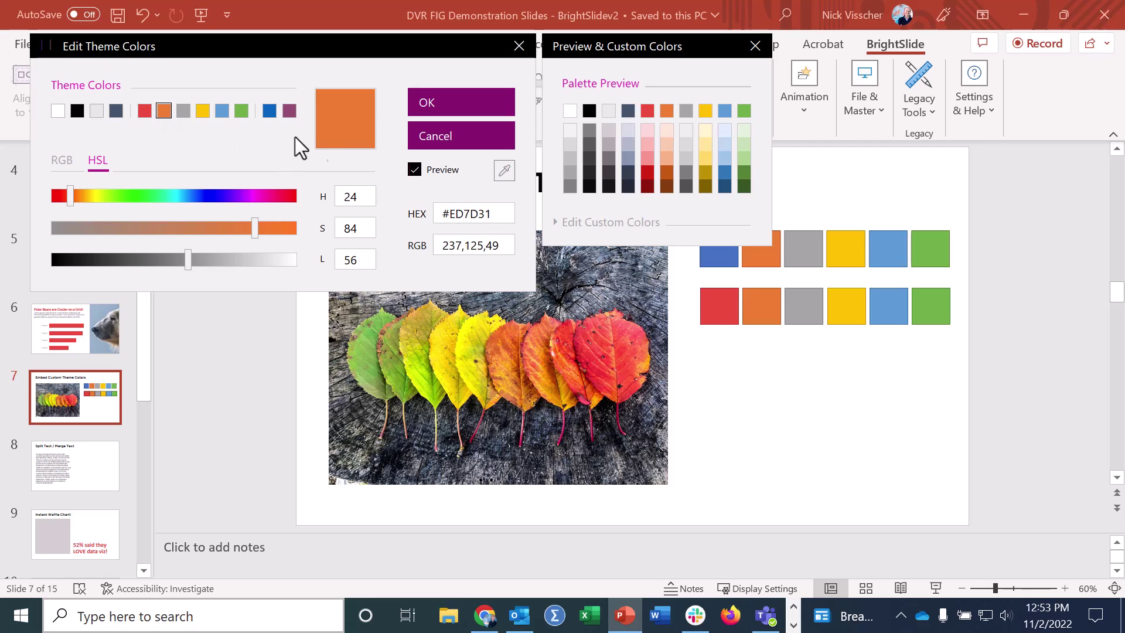
pyautogui.click(503, 171)
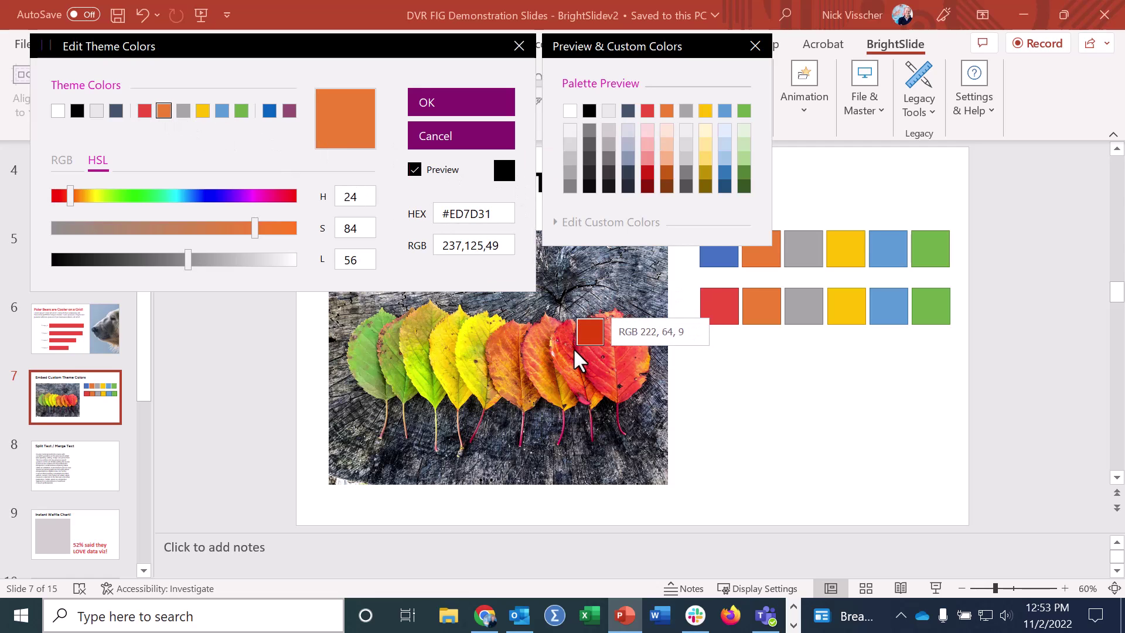
pyautogui.click(563, 370)
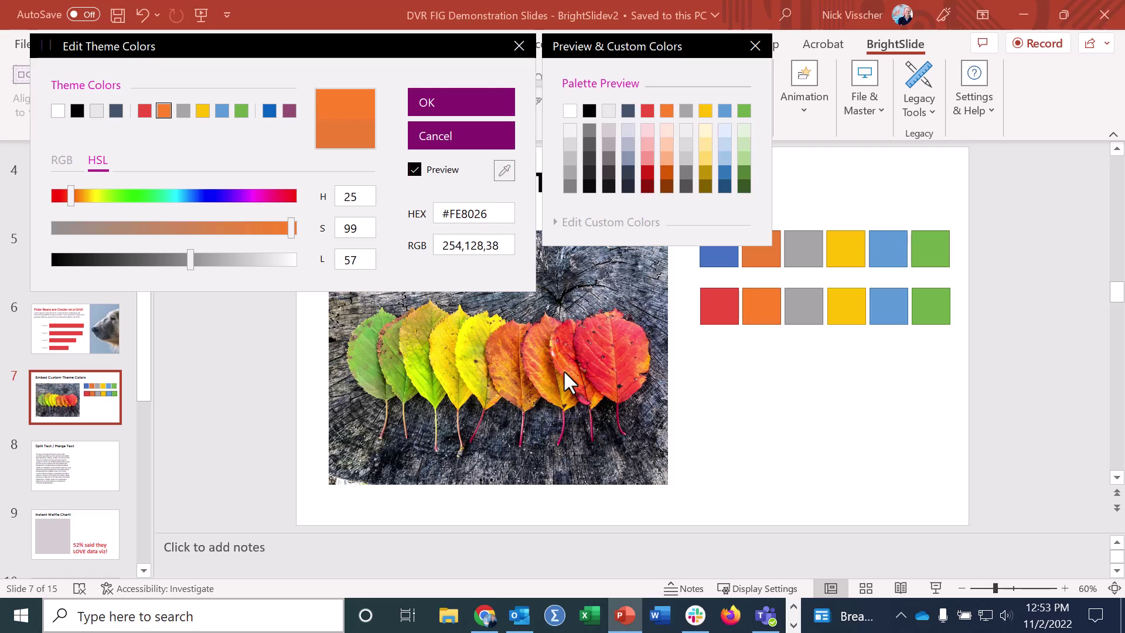
pyautogui.click(564, 370)
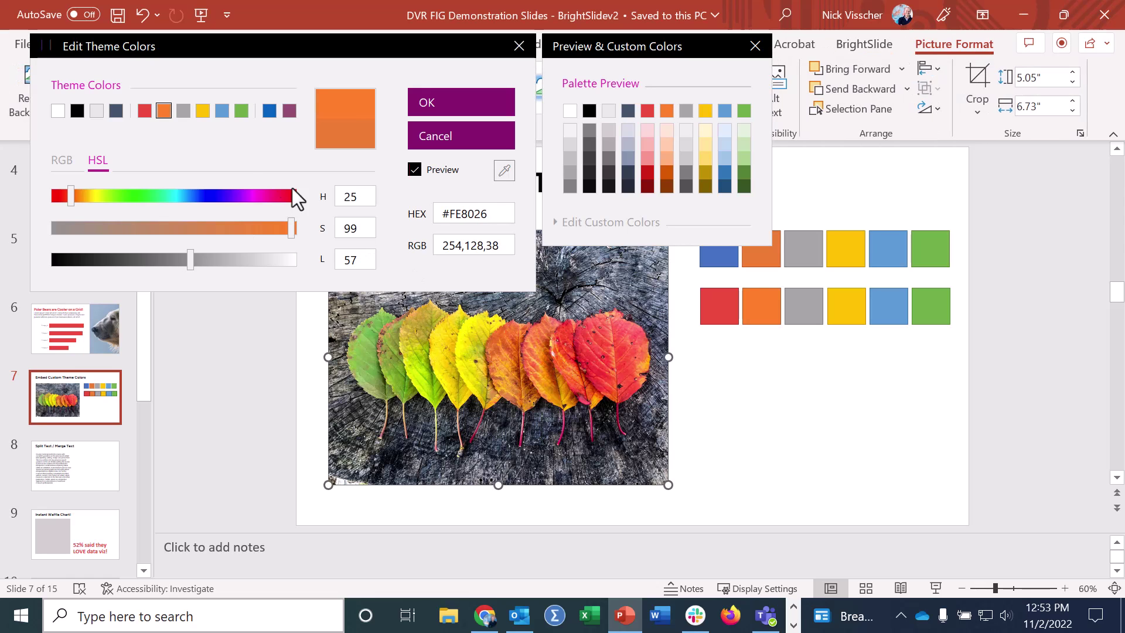
# - Sample Accent 3 from the leaf photo as orange #FC9A2E, and resample it as golden yellow #FDCB2D
pyautogui.click(181, 110)
pyautogui.click(505, 172)
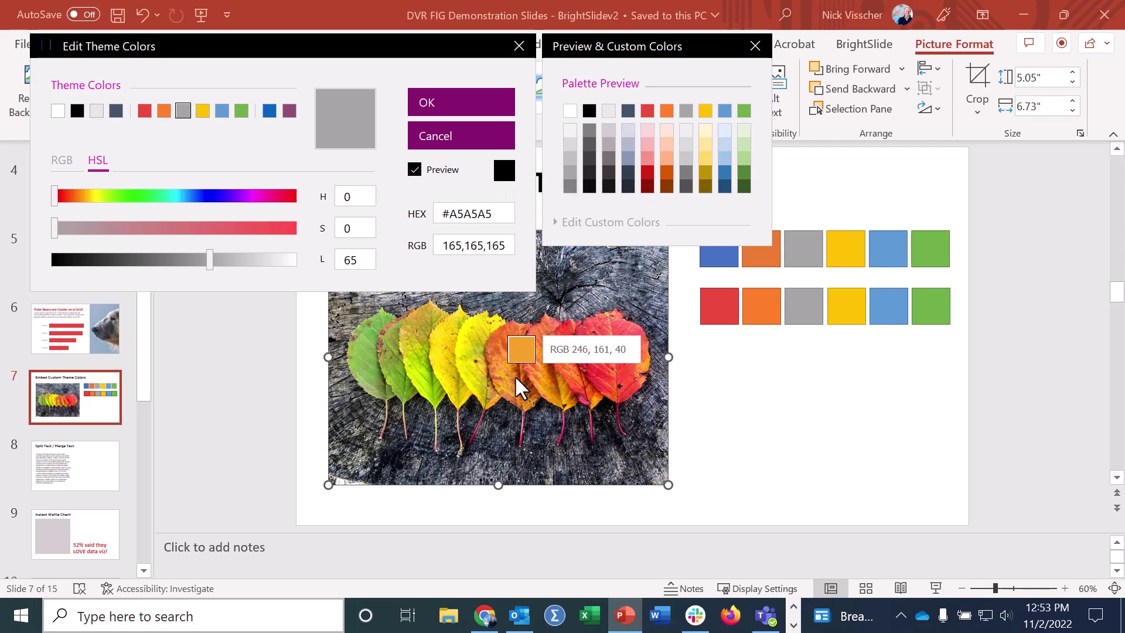
pyautogui.click(495, 383)
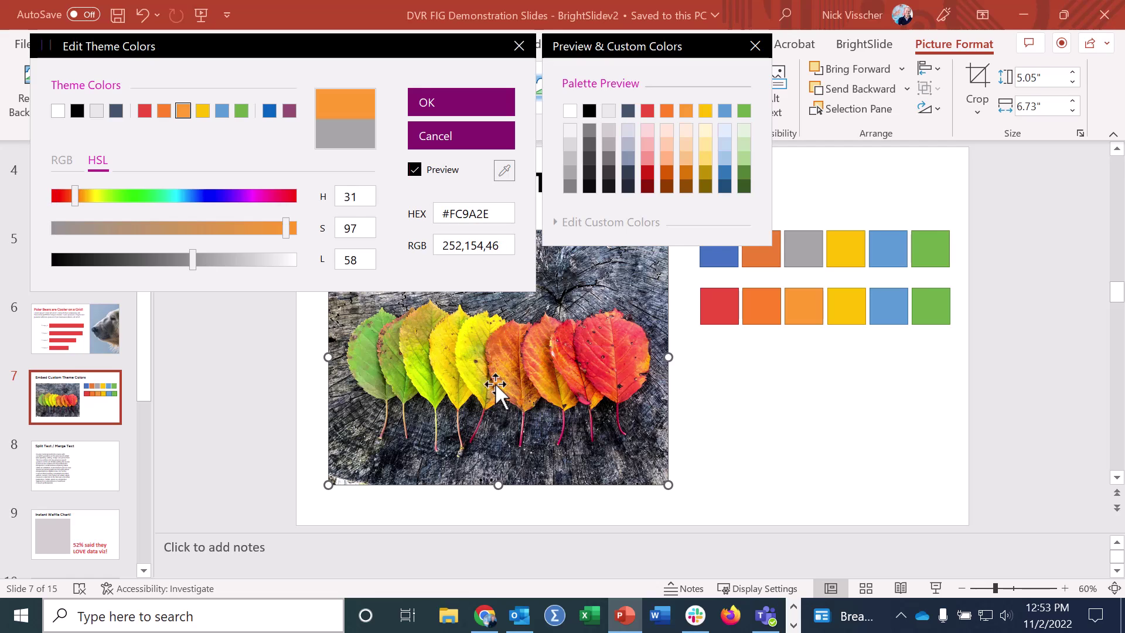
pyautogui.click(505, 173)
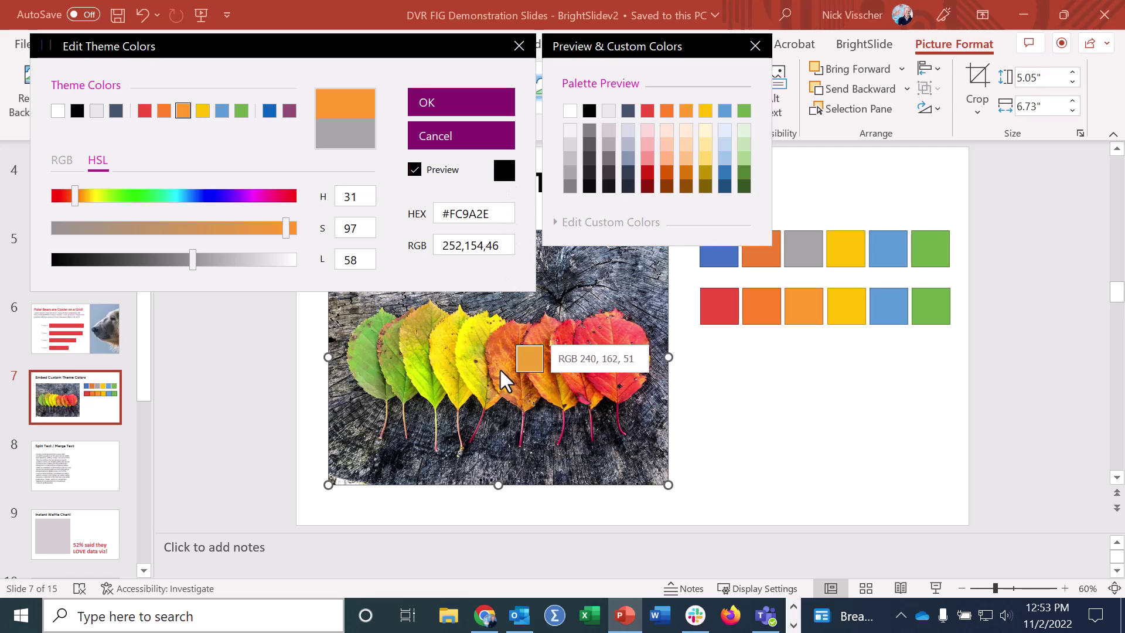
pyautogui.press('Escape')
pyautogui.click(507, 391)
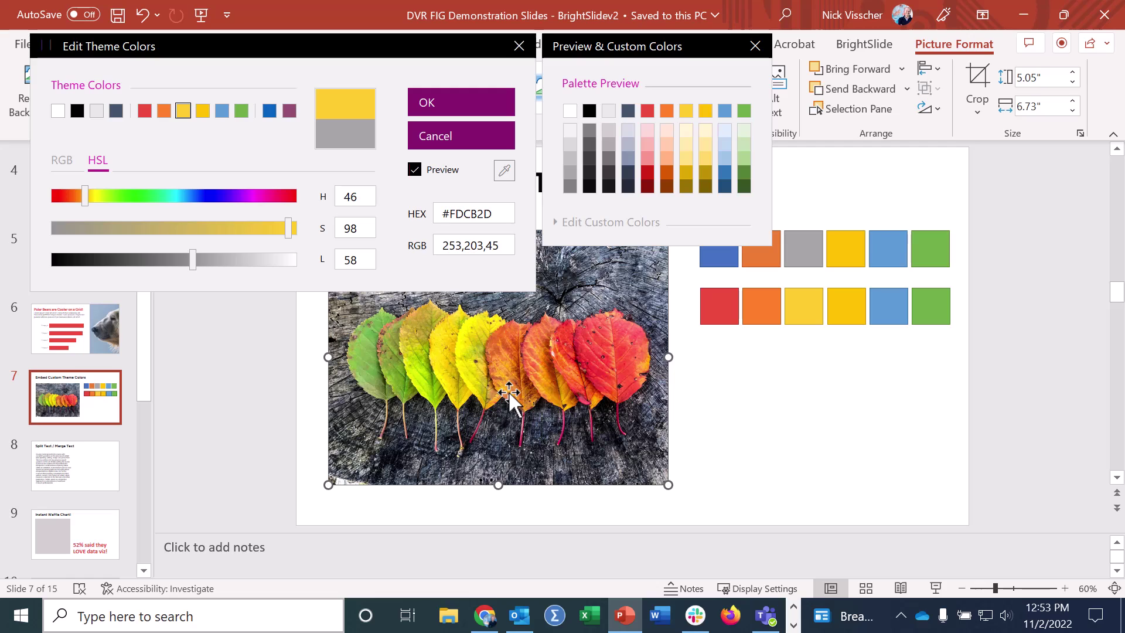
# - Set Accent 4 to the yellow #FEDE0B and Accent 5 to a green, both sampled from the leaves
pyautogui.click(209, 111)
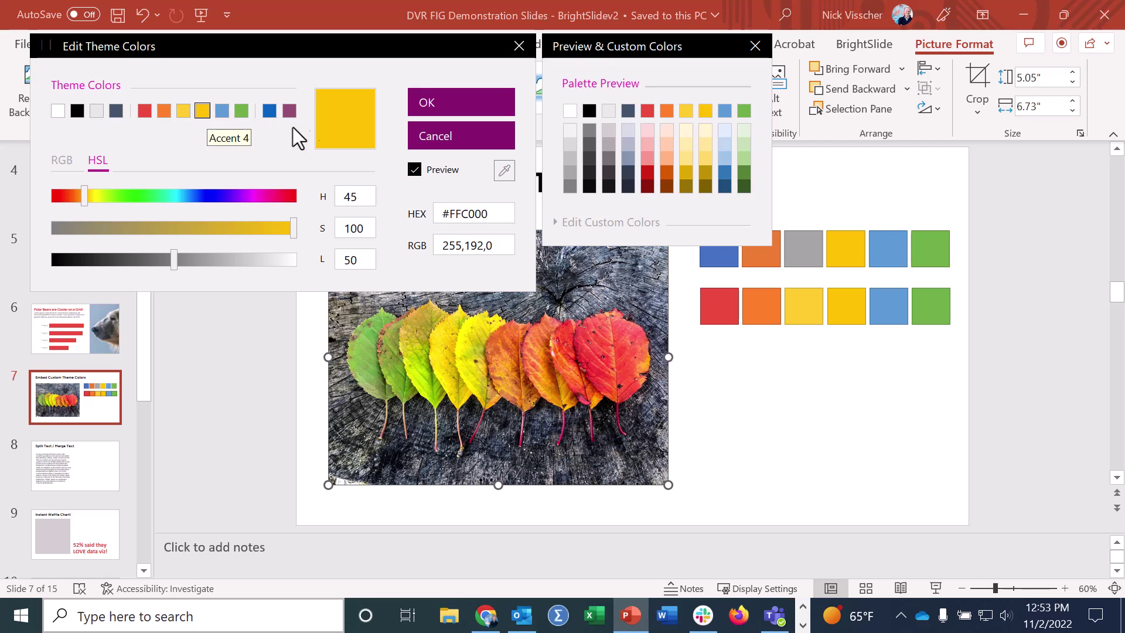
pyautogui.click(498, 171)
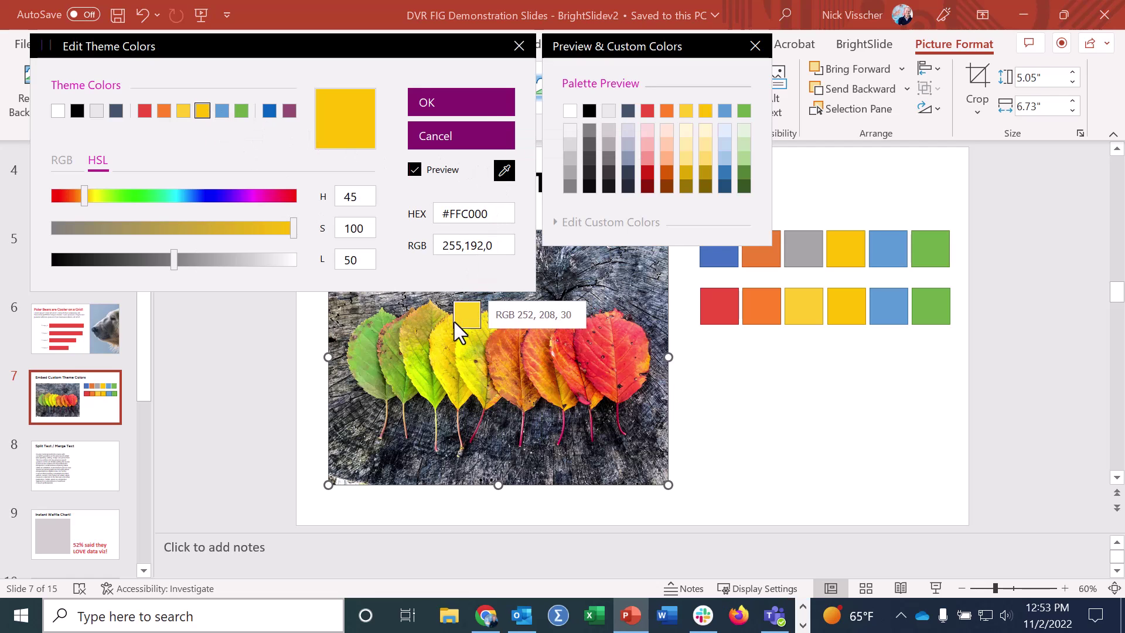
pyautogui.click(440, 352)
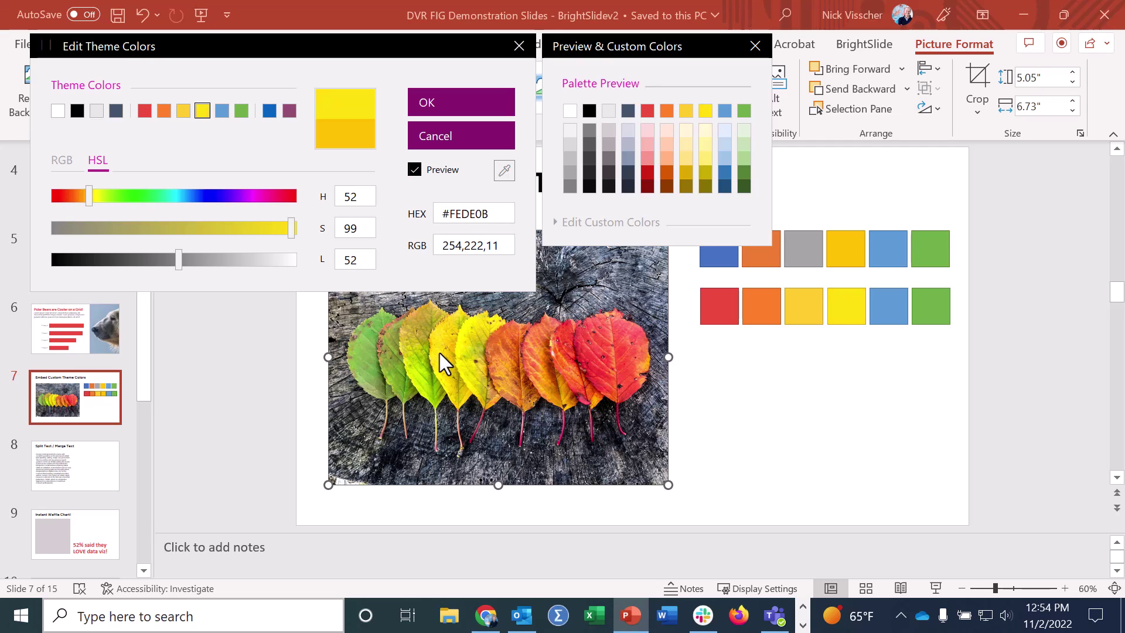
pyautogui.click(224, 113)
pyautogui.click(504, 170)
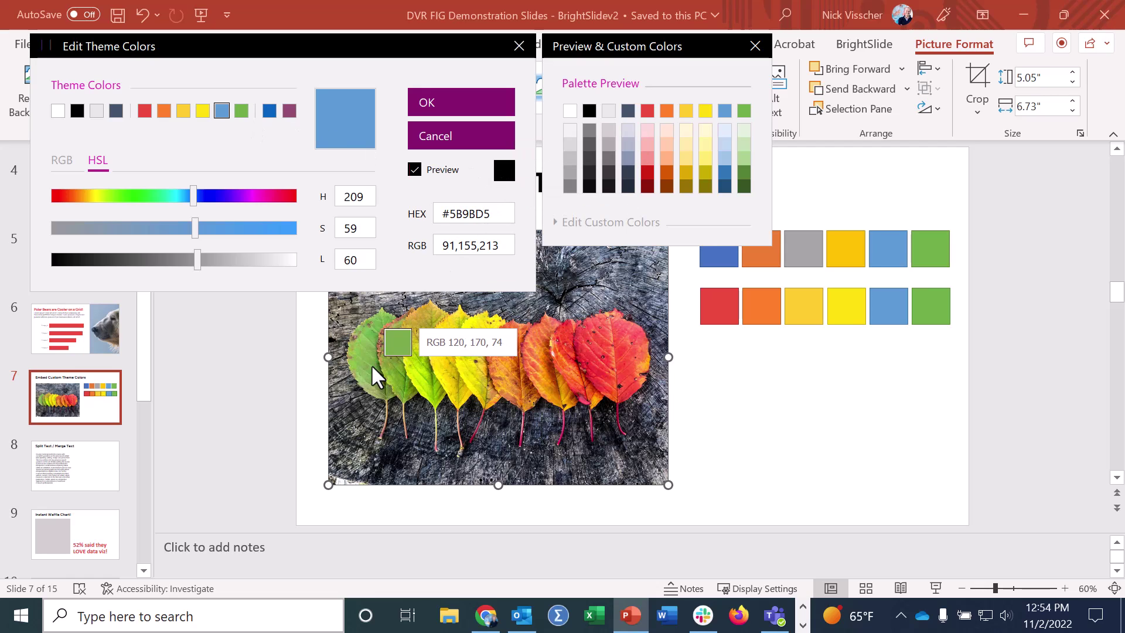
pyautogui.click(371, 364)
# - Set Accent 6 to the blue-gray #9EA8B5 sampled from the wood in the photo
pyautogui.click(235, 113)
pyautogui.click(504, 171)
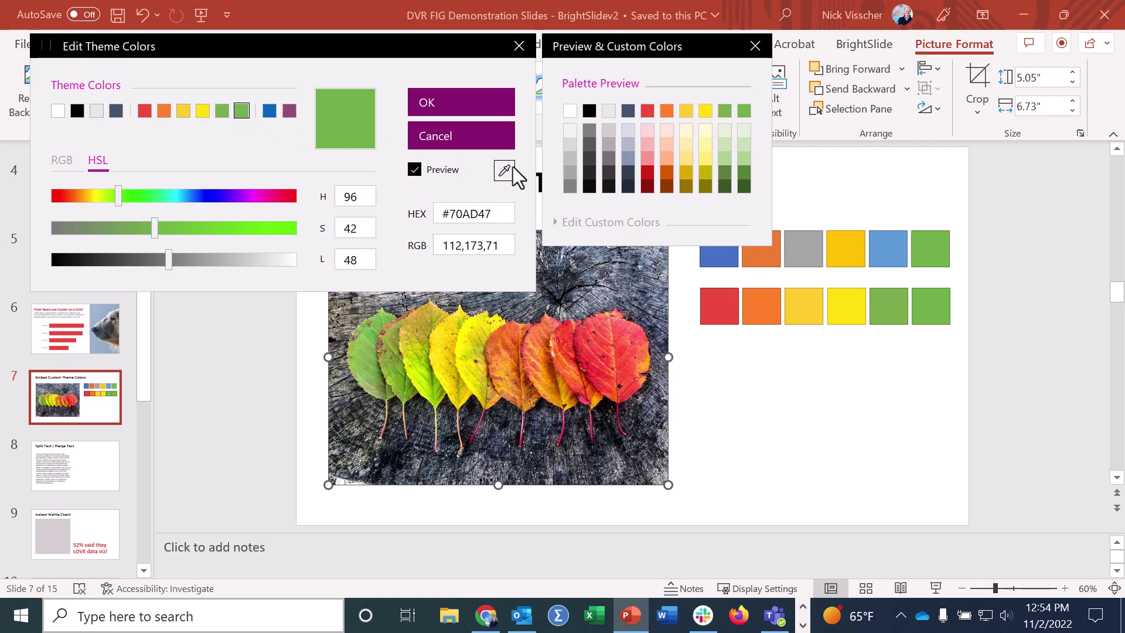
pyautogui.click(602, 293)
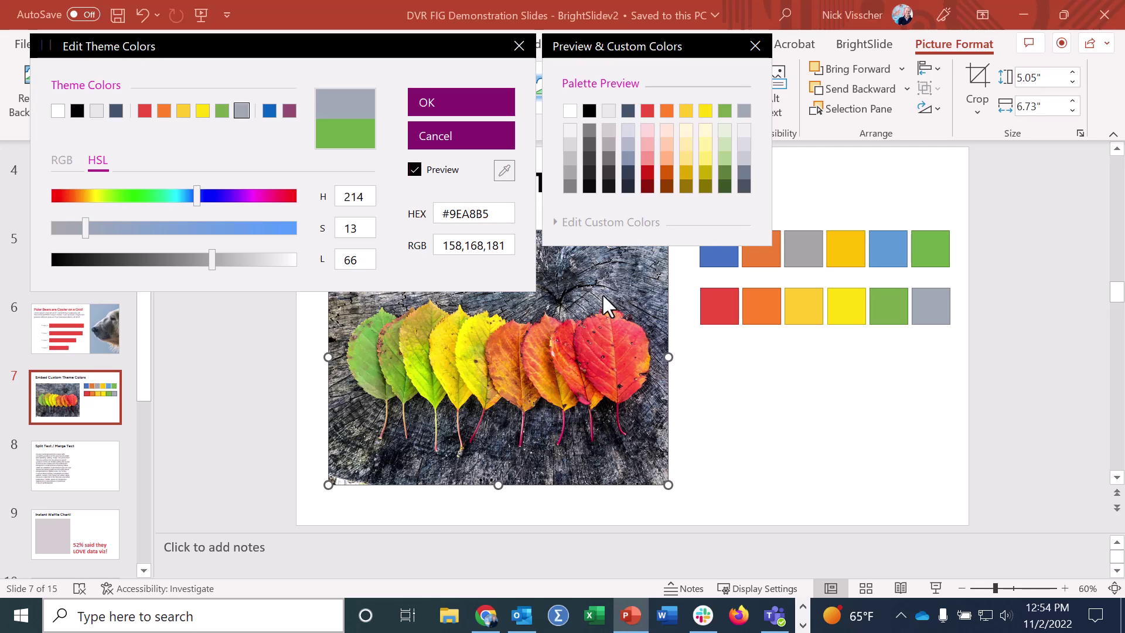
# - Save the edited theme colors under the name Fall Color Theme
pyautogui.click(495, 100)
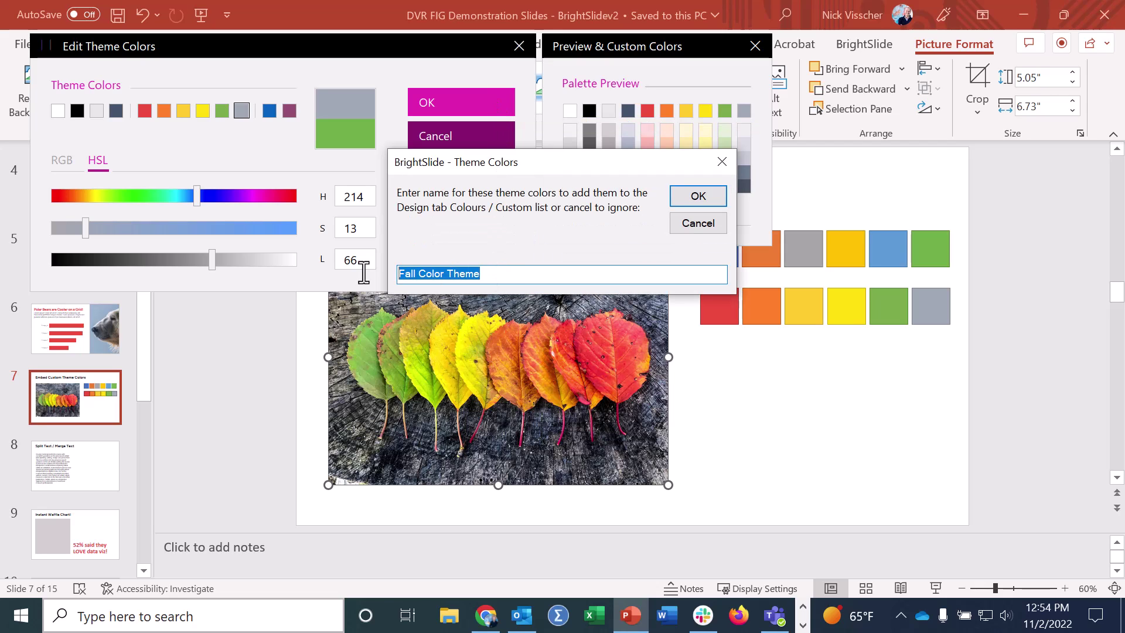
pyautogui.write('Fall Co')
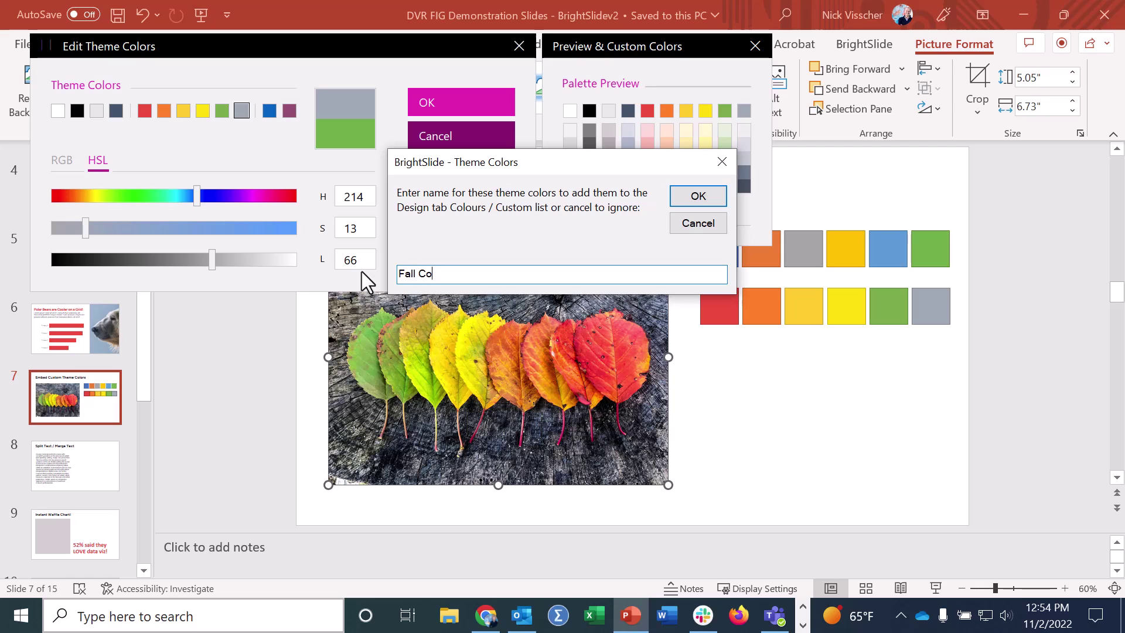
pyautogui.write('lor Theme')
pyautogui.click(698, 196)
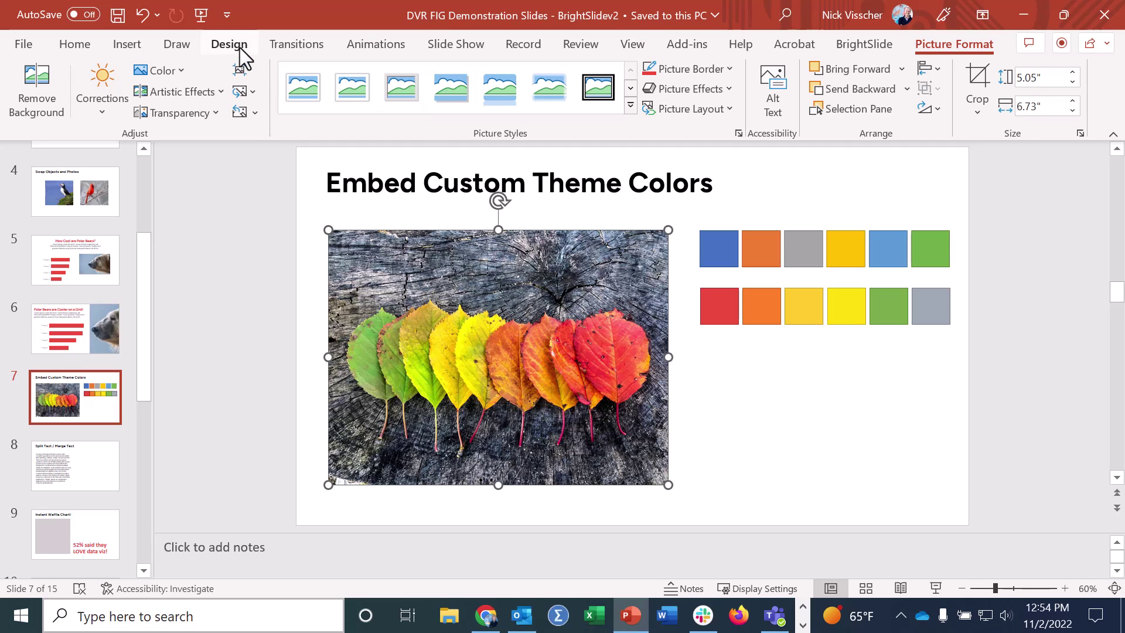
# - Apply the custom Fall Color Theme colors to the presentation and open slide 6
pyautogui.click(239, 47)
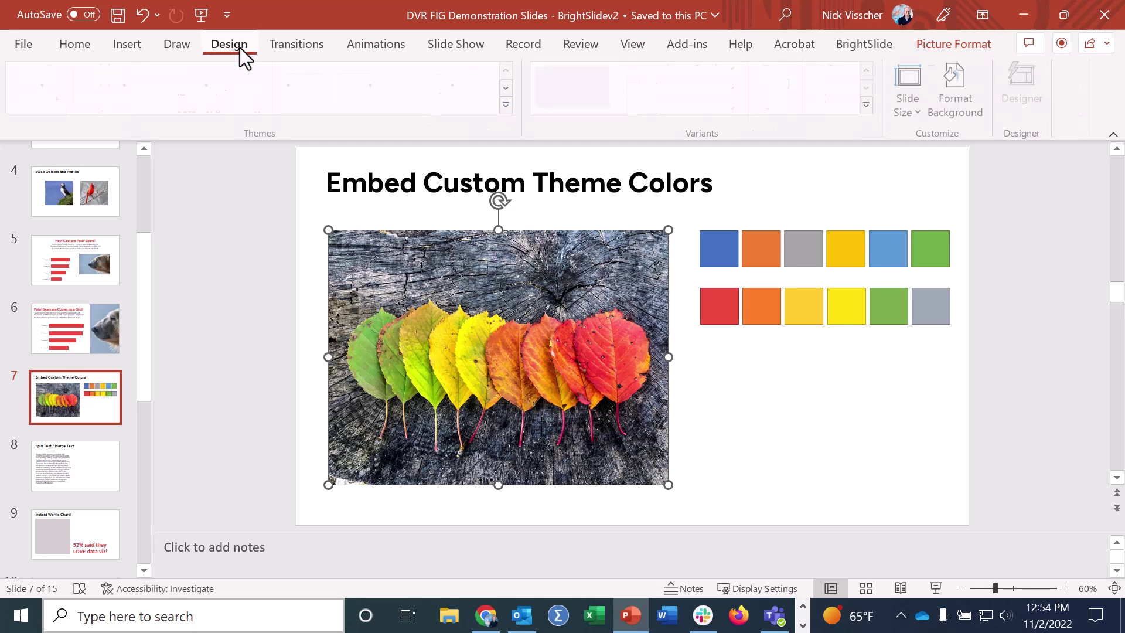
pyautogui.click(870, 105)
pyautogui.moveTo(869, 132)
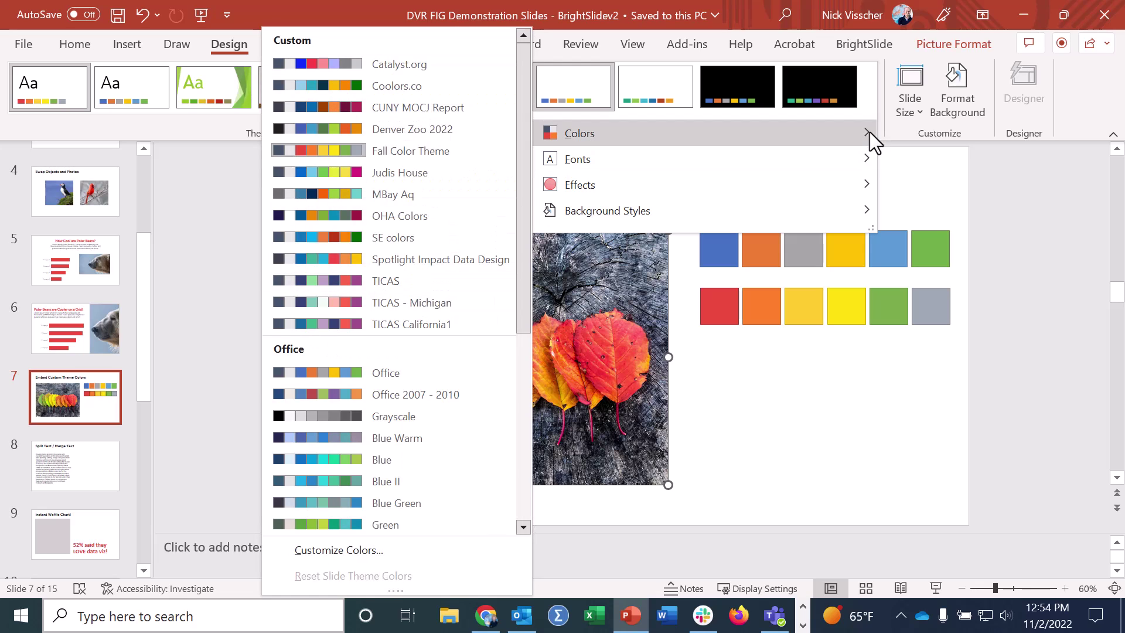
pyautogui.click(453, 150)
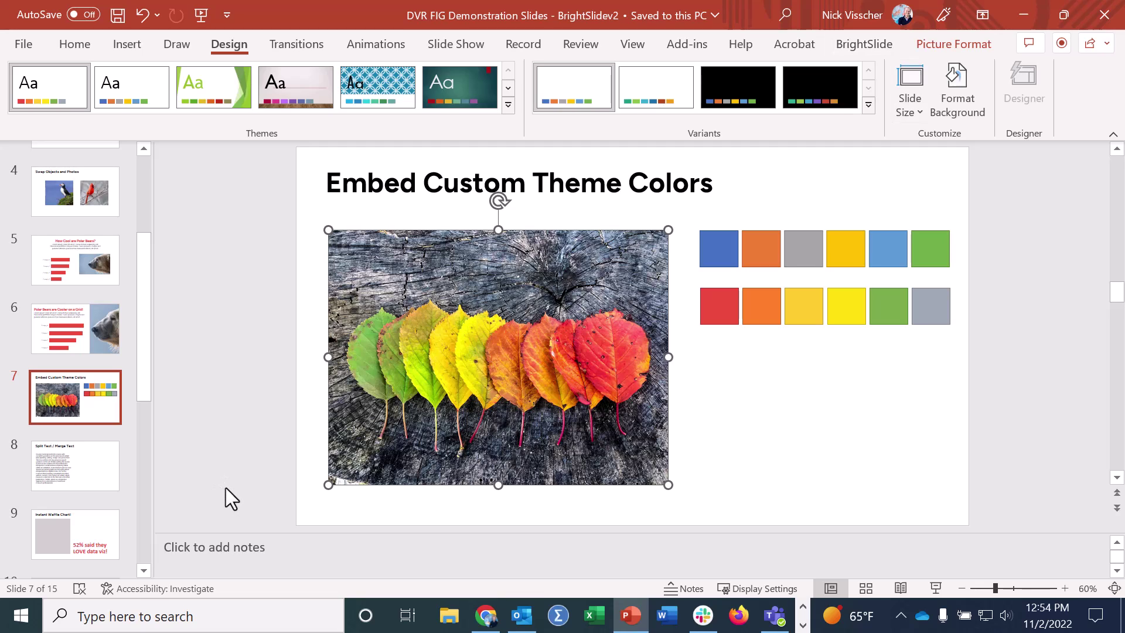
pyautogui.click(110, 345)
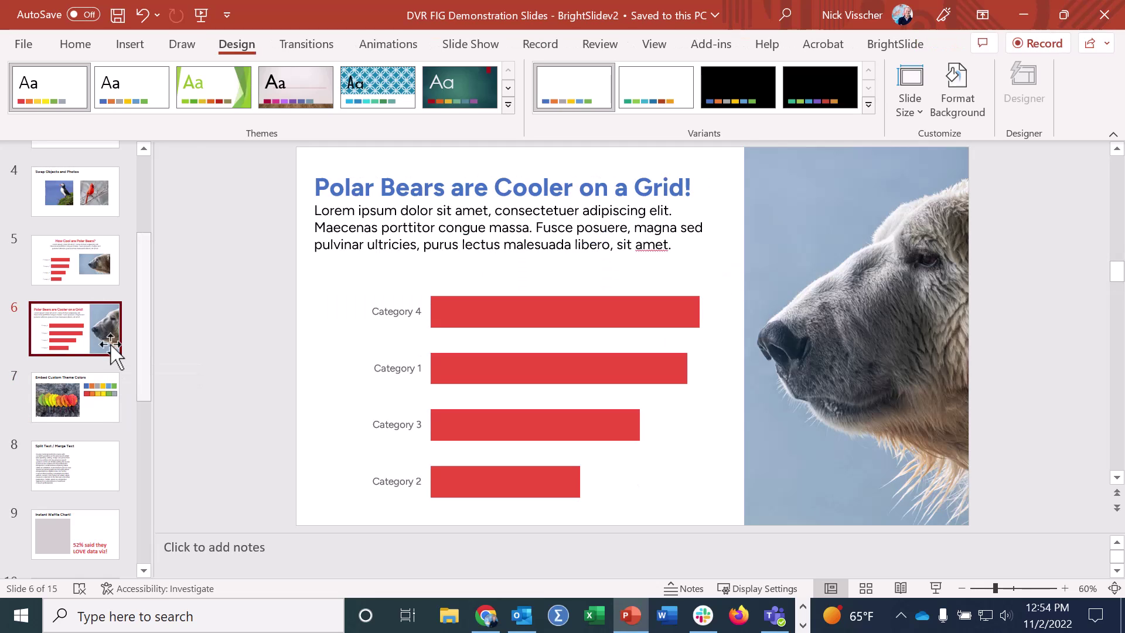